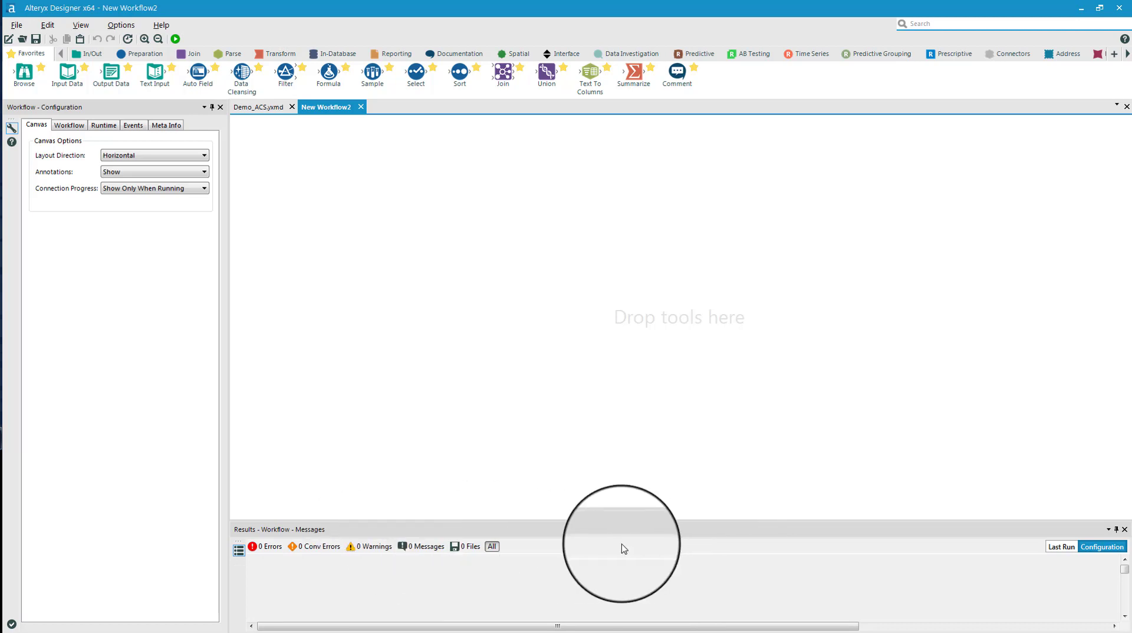
- Place an Input Data tool from the Favorites palette onto the New Workflow2 canvas
drag(74, 82, 81, 88)
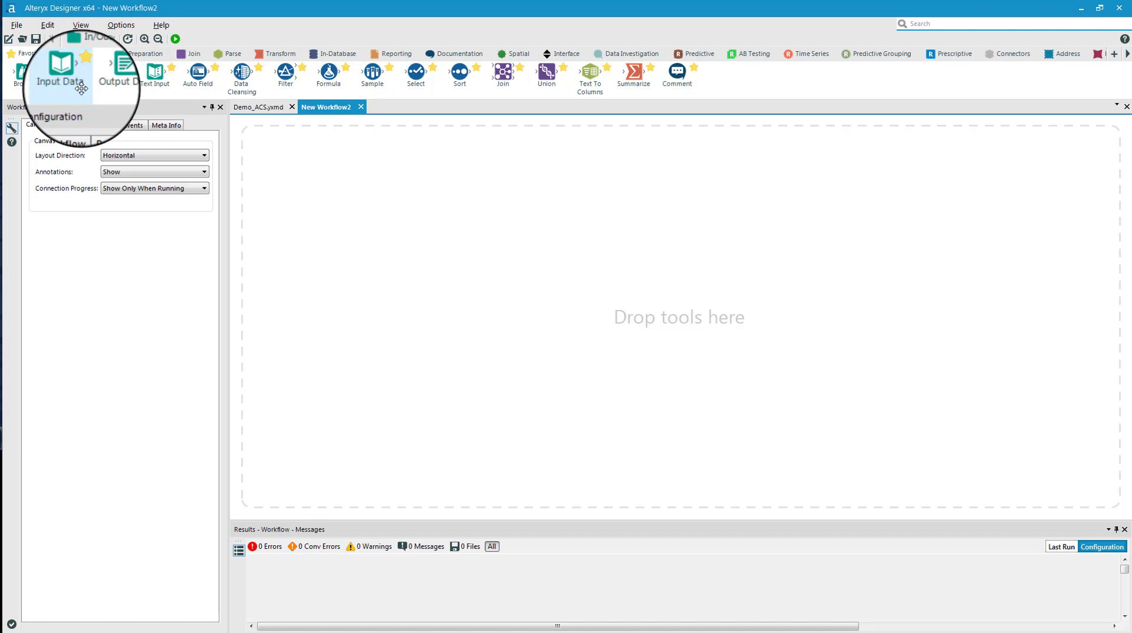
drag(82, 89, 65, 78)
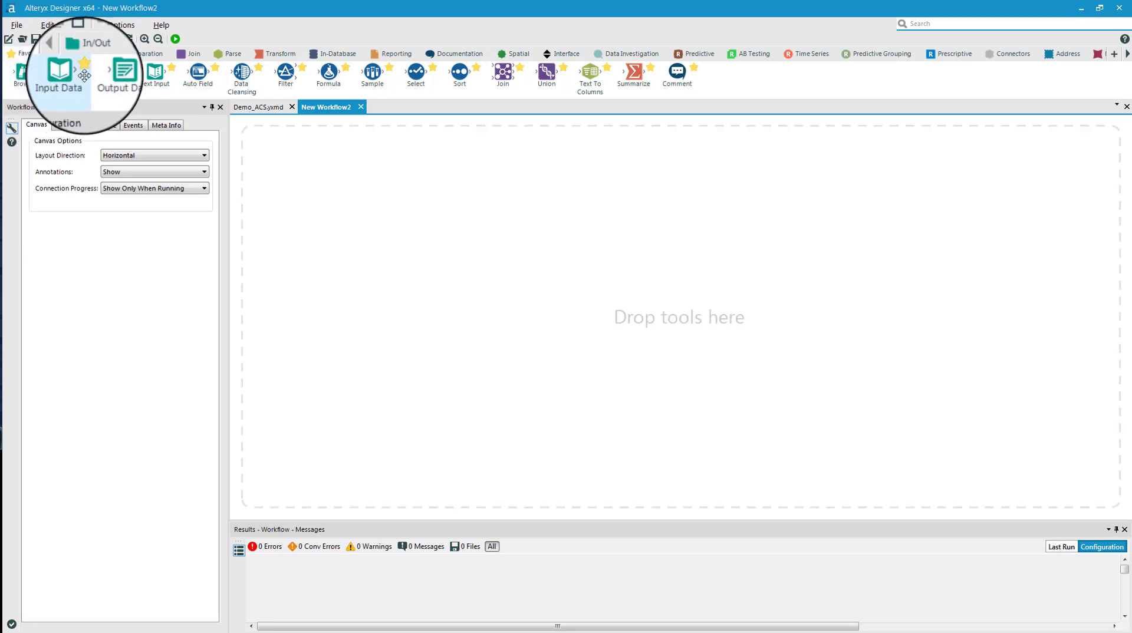
mouse_move(65, 78)
mouse_down()
mouse_move(29, 60)
mouse_move(81, 89)
mouse_move(65, 77)
mouse_up()
click(94, 54)
click(29, 55)
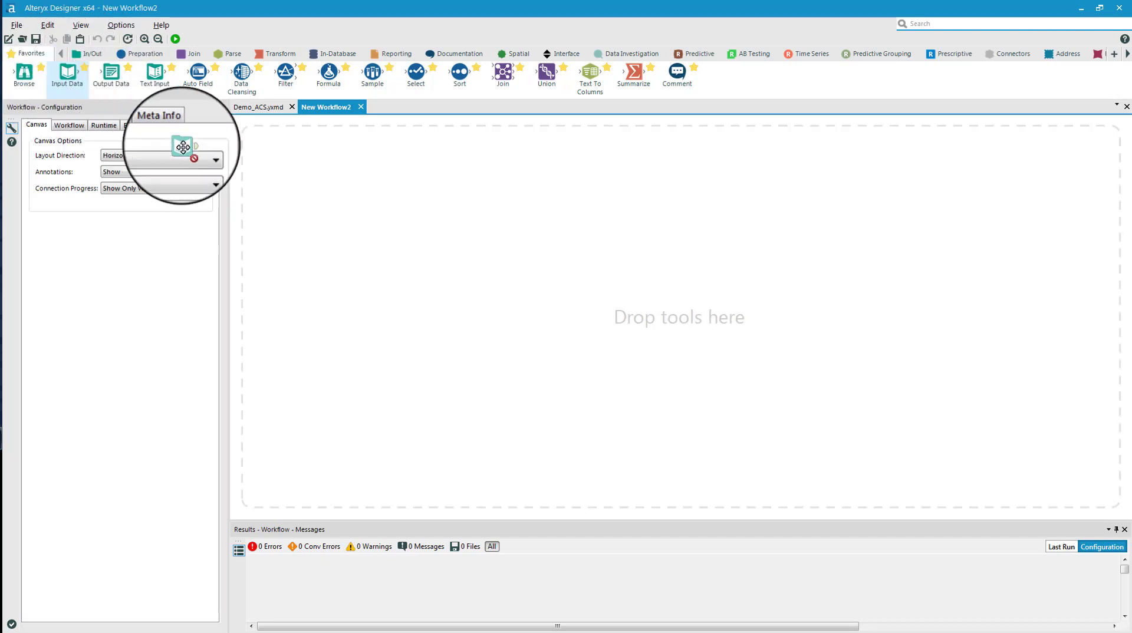
drag(65, 78, 341, 192)
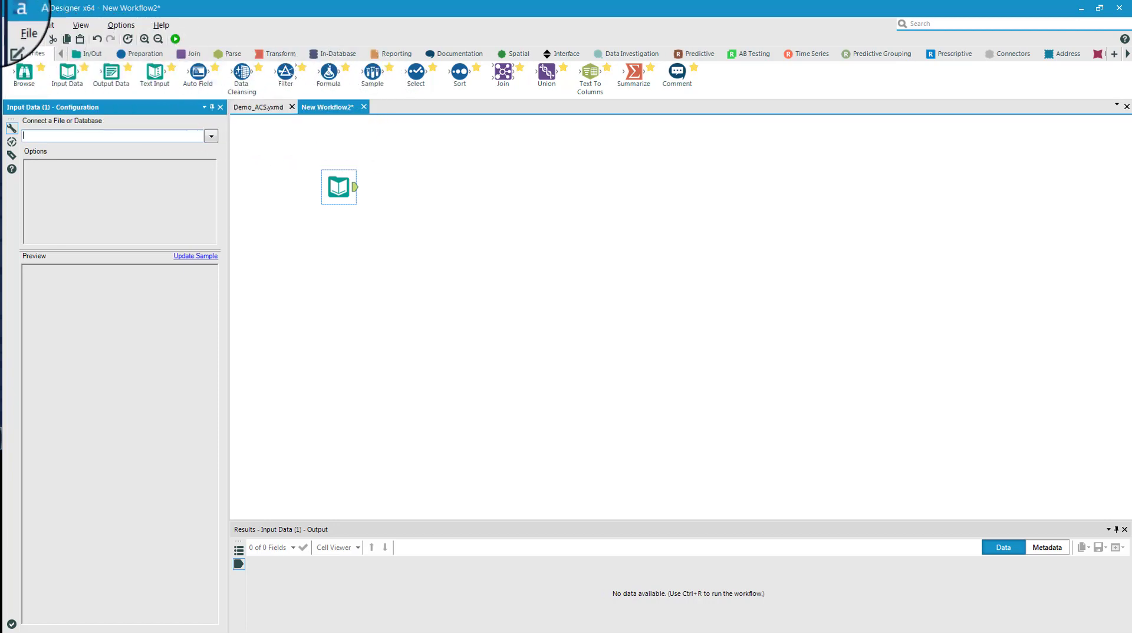
- Save the workflow as Demo_ACS_2.yxmd, starting from the existing Demo_ACS name
click(16, 25)
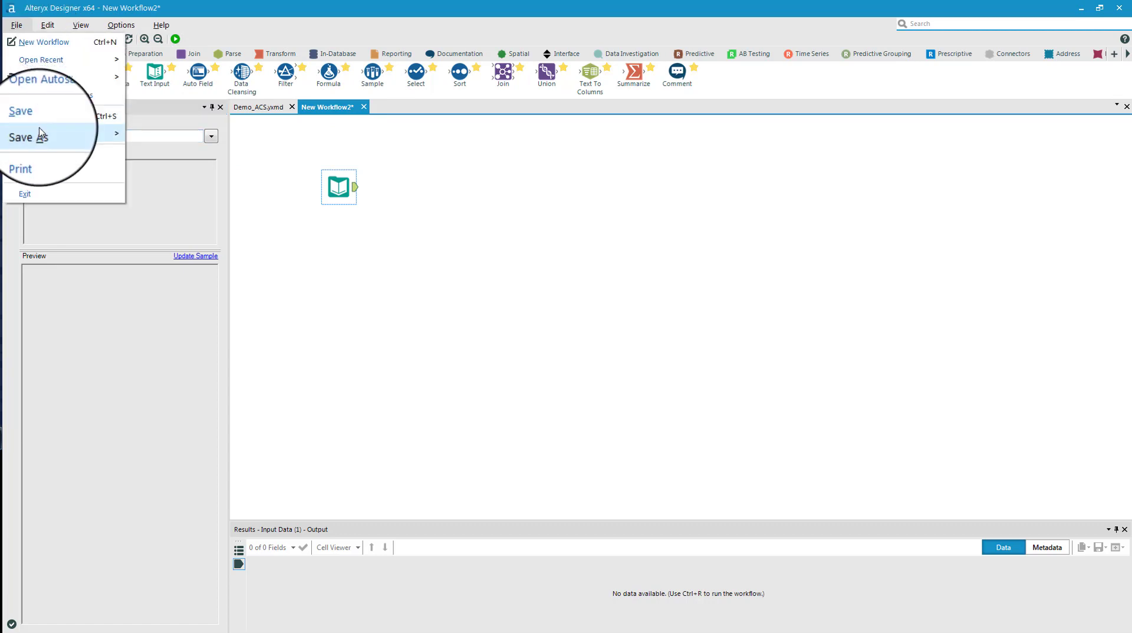
mouse_move(35, 132)
click(156, 61)
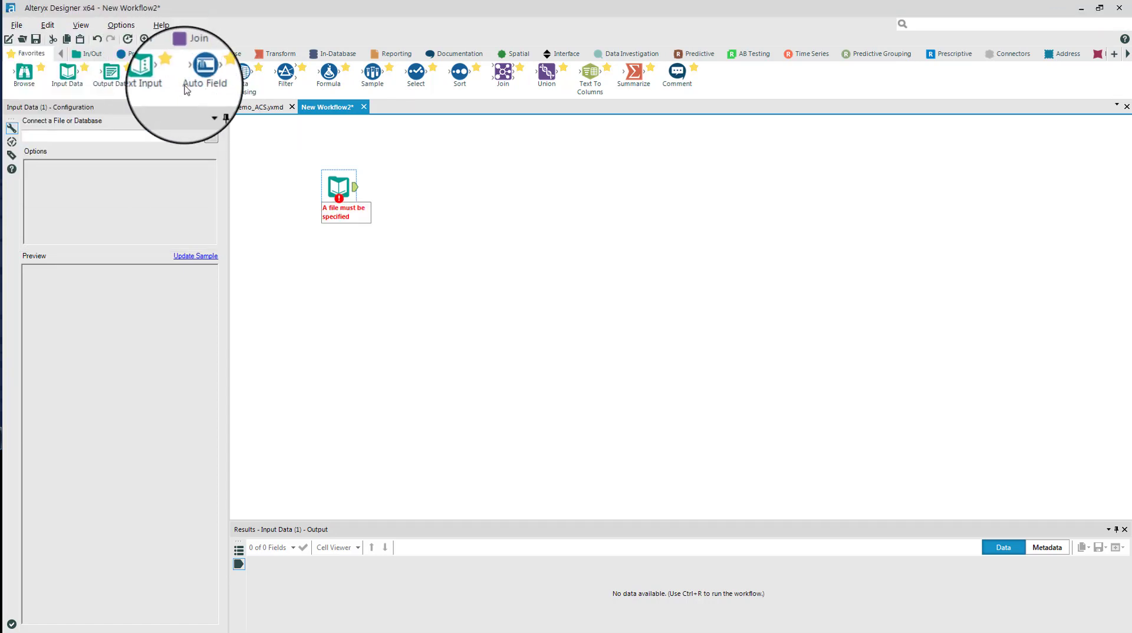
click(141, 98)
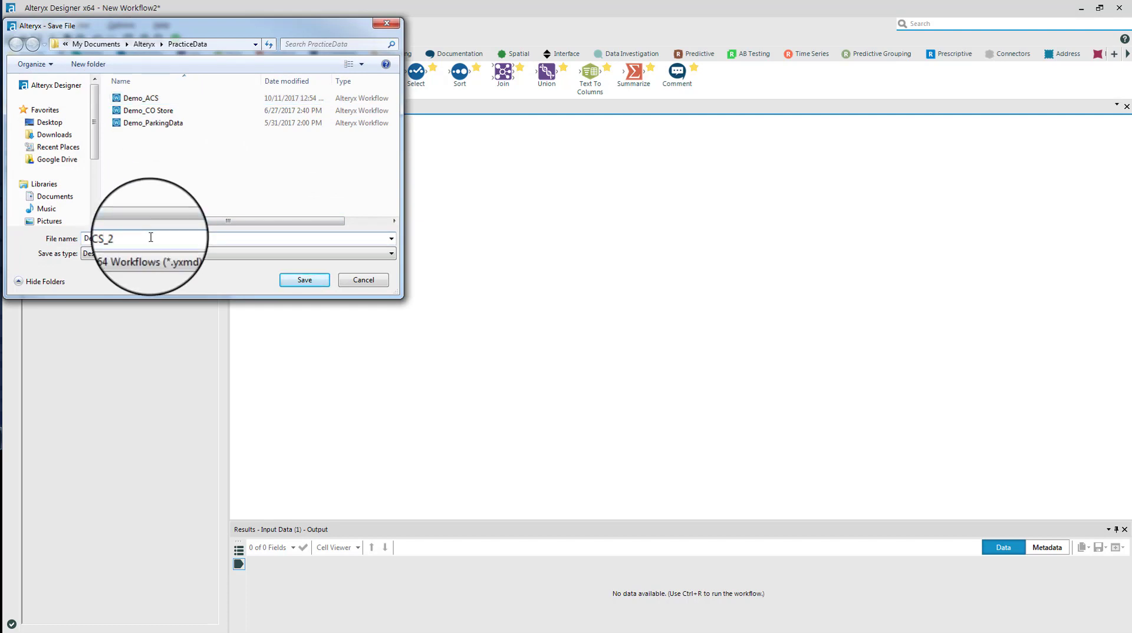
key(Return)
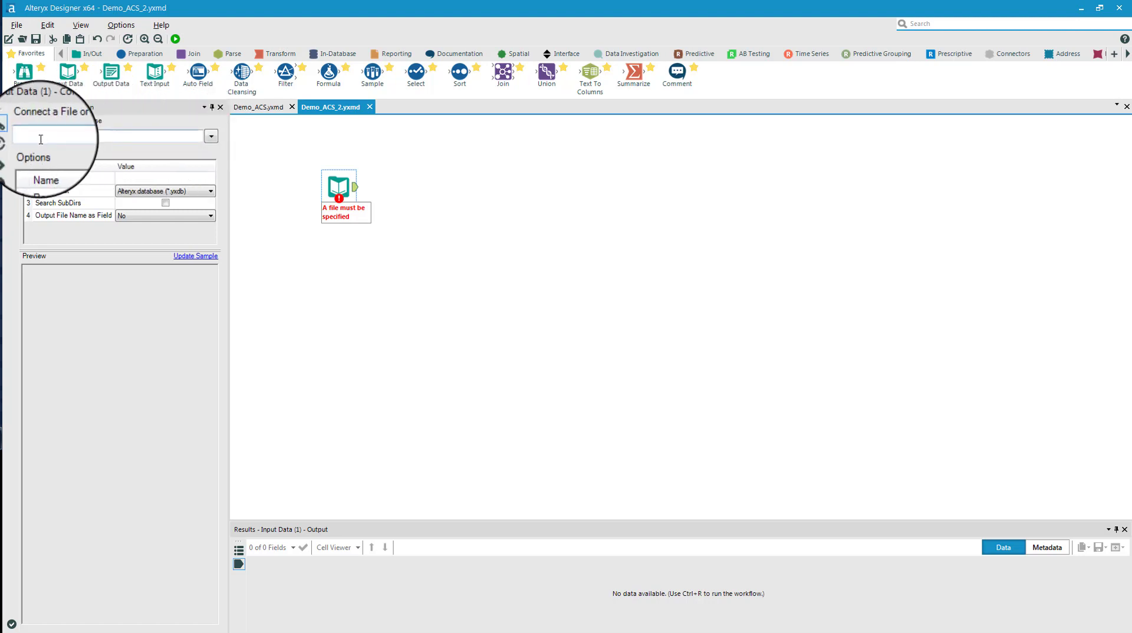
- Point the Input Data tool at the ACS_15_5YR_s1501_Demo CSV file in PracticeData
click(90, 139)
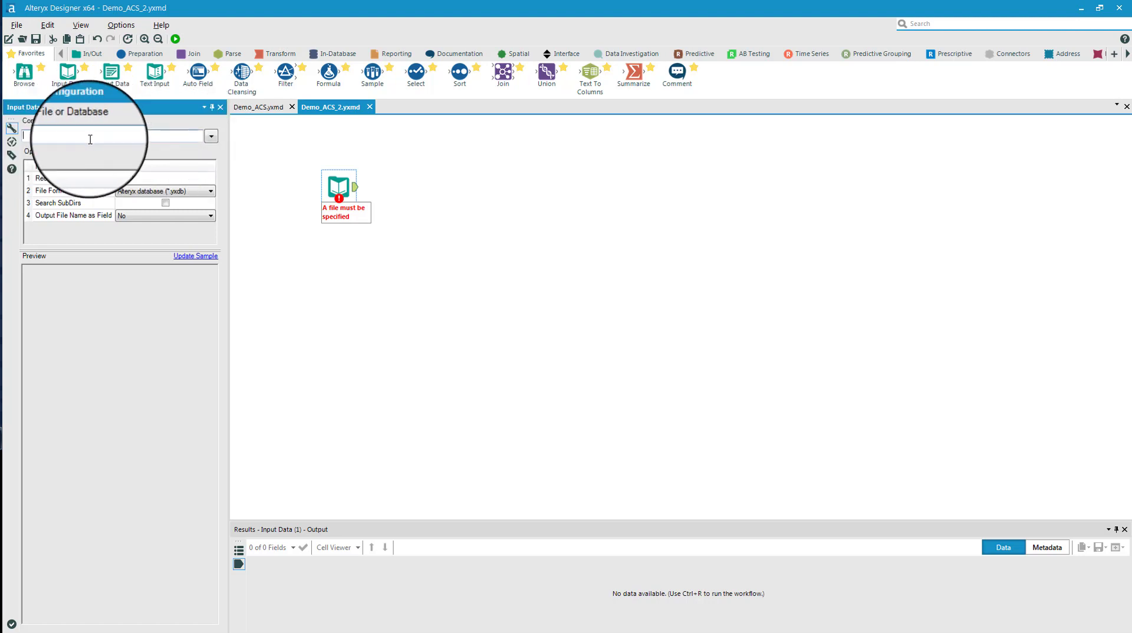
click(211, 137)
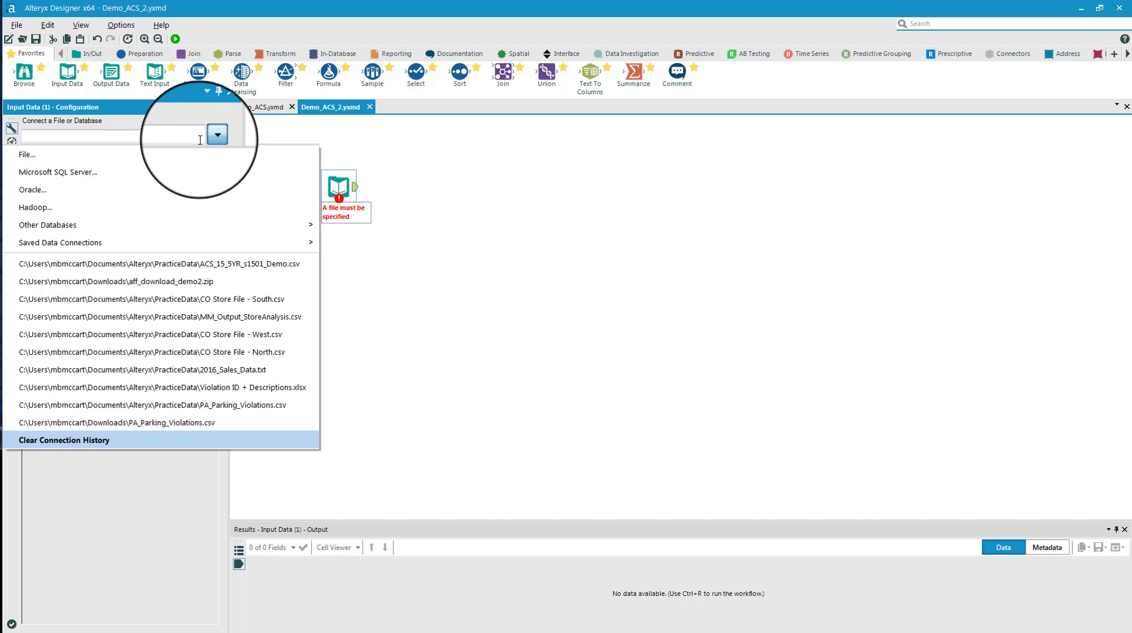
click(27, 155)
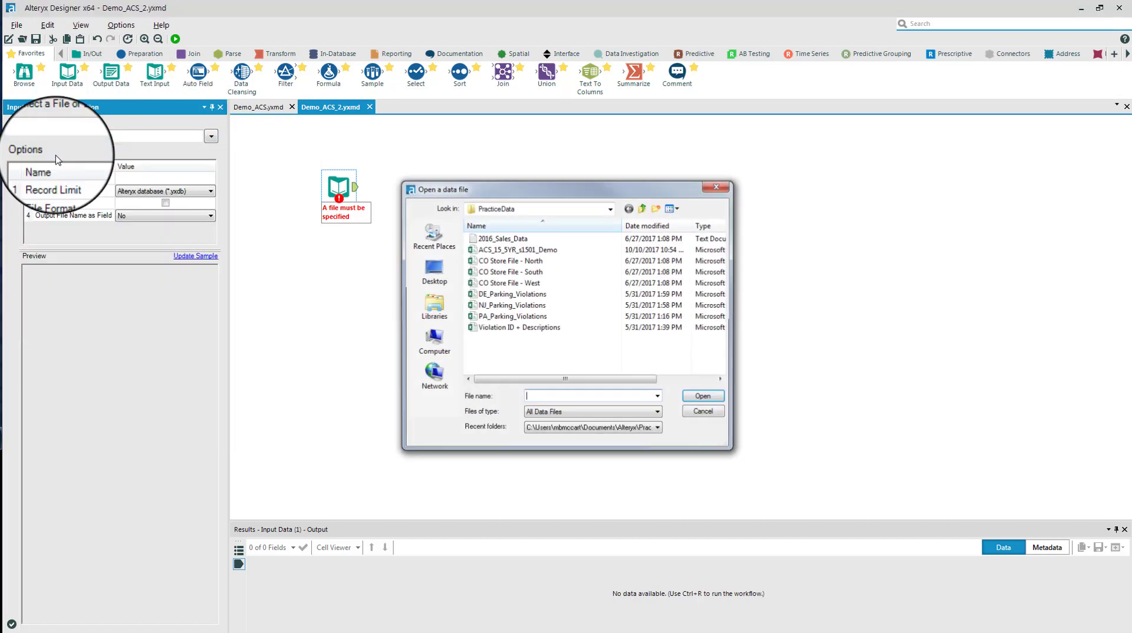
click(611, 208)
click(518, 286)
click(482, 255)
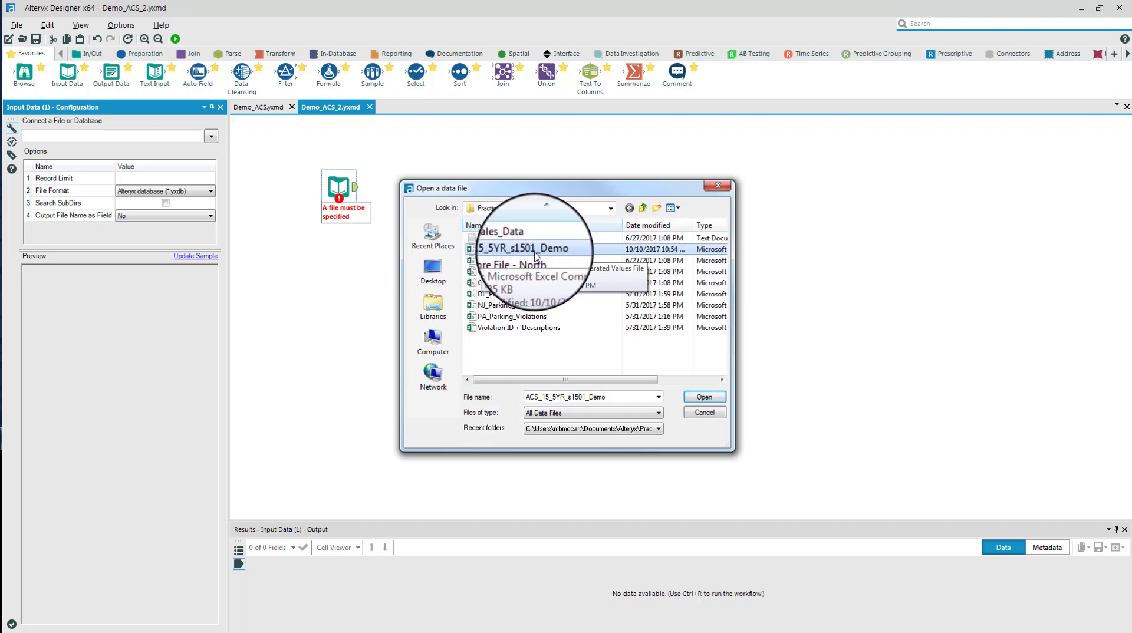
click(704, 396)
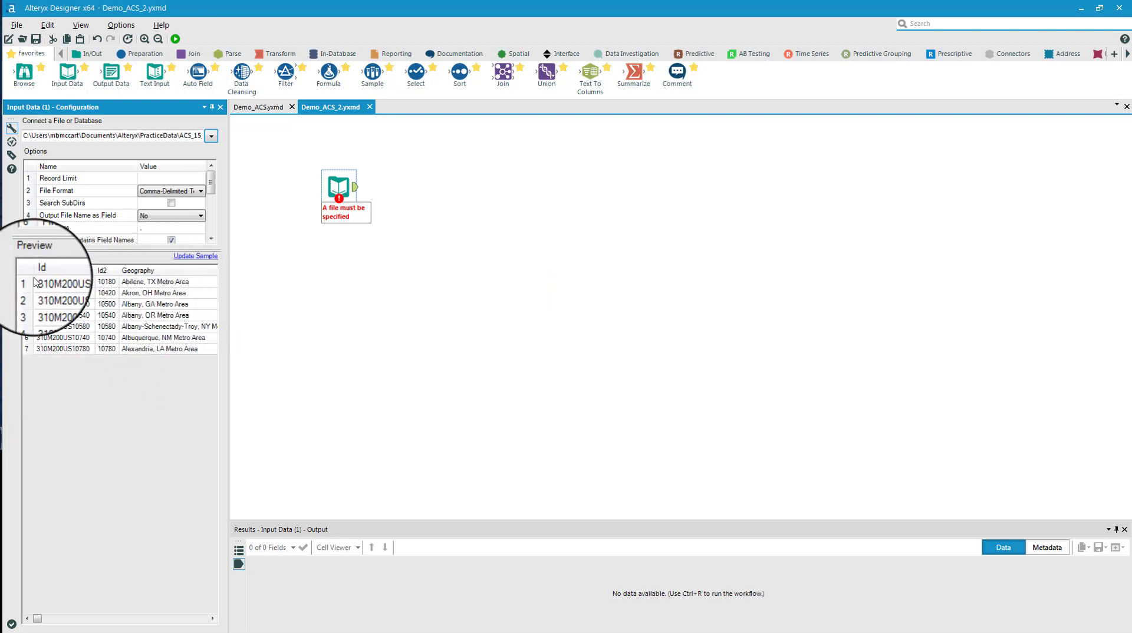
mouse_move(171, 191)
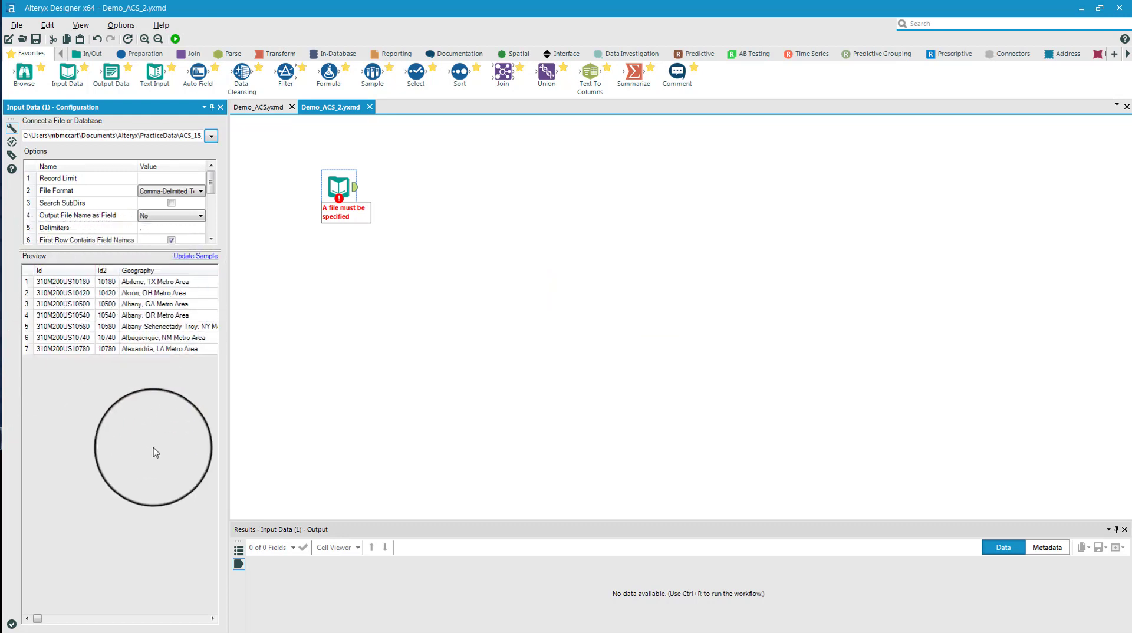
- Review the Input Data options and preview, including the output file name option
mouse_move(40, 622)
mouse_down()
mouse_move(146, 623)
mouse_move(109, 405)
mouse_up()
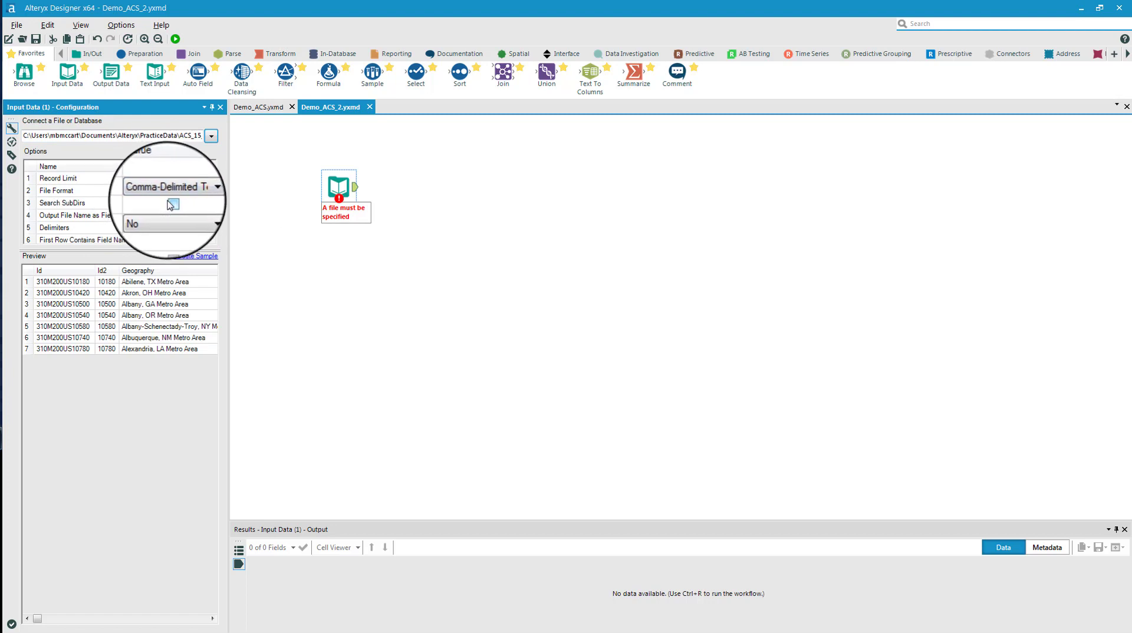
click(177, 215)
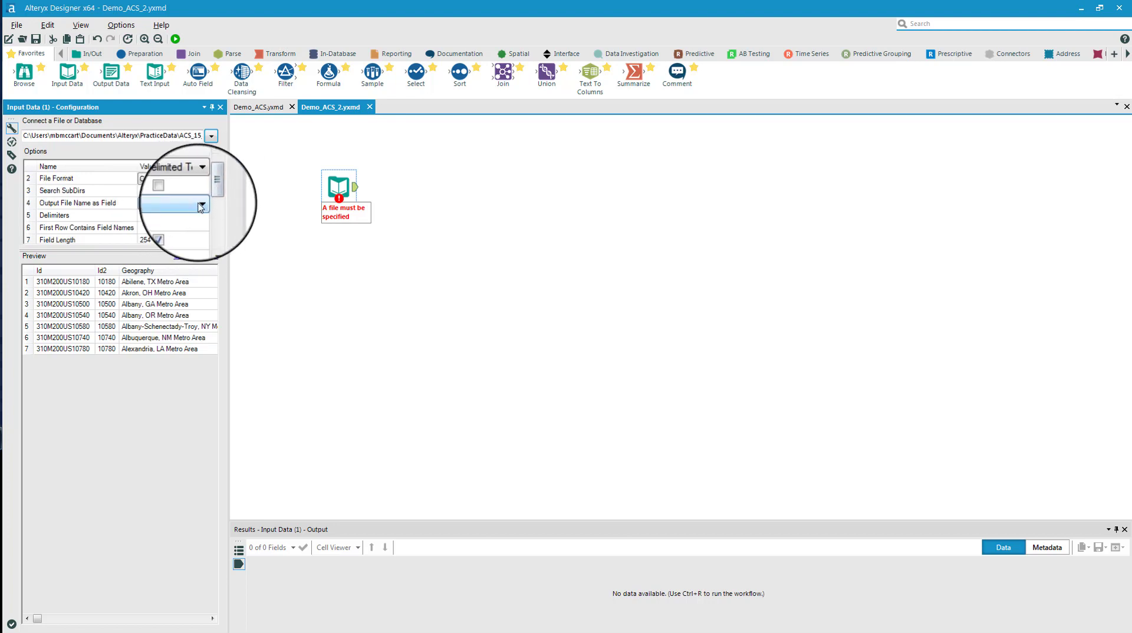
drag(209, 197, 213, 208)
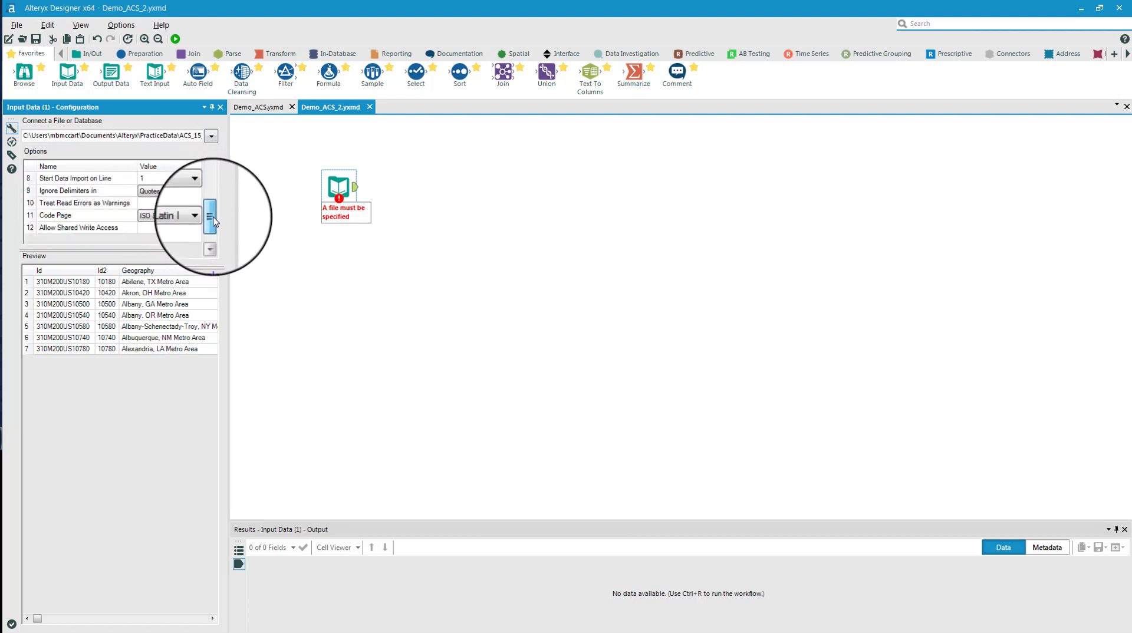
drag(214, 207, 216, 229)
- Apply the input configuration and wire a Browse tool to the ACS input's output anchor
click(278, 194)
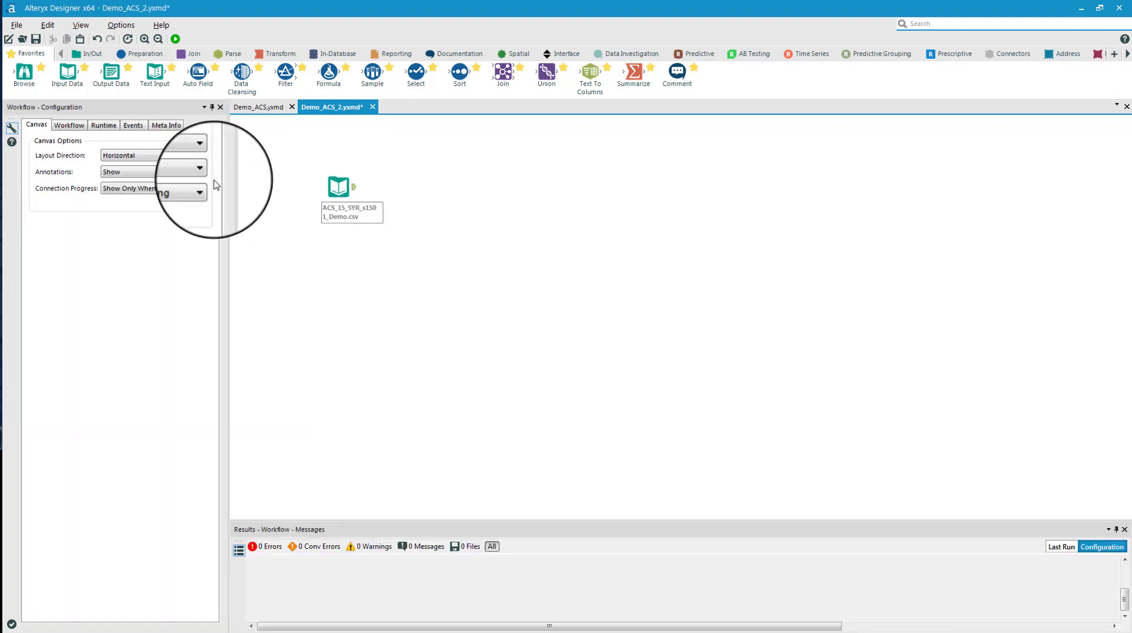
right_click(348, 189)
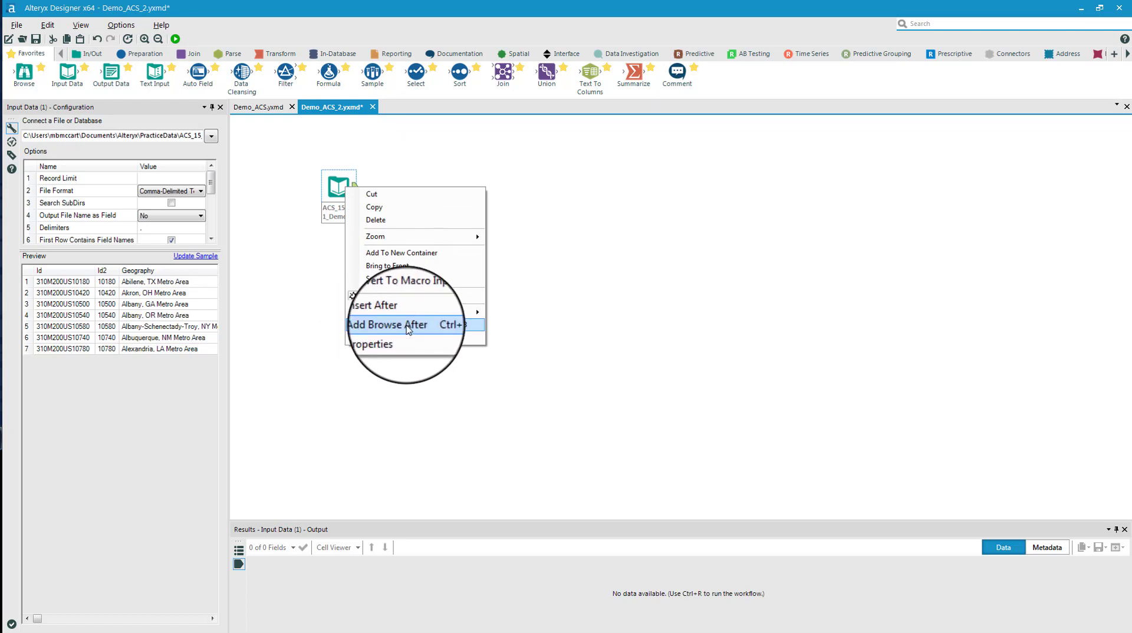
click(277, 166)
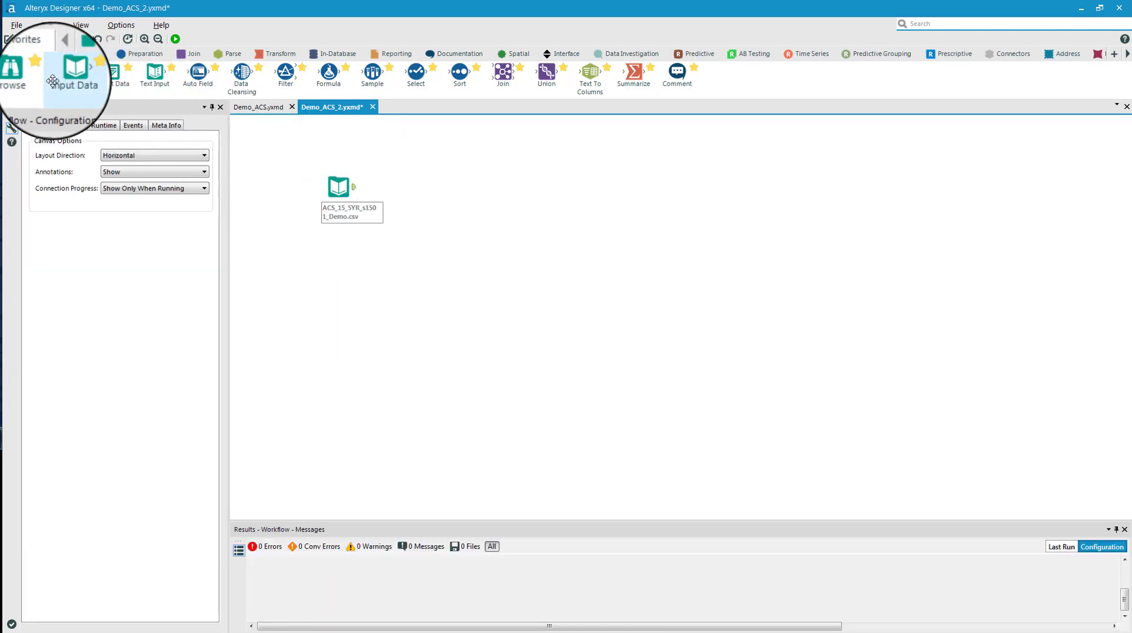
mouse_move(24, 74)
mouse_down()
mouse_move(168, 158)
mouse_move(412, 152)
mouse_move(380, 158)
mouse_up()
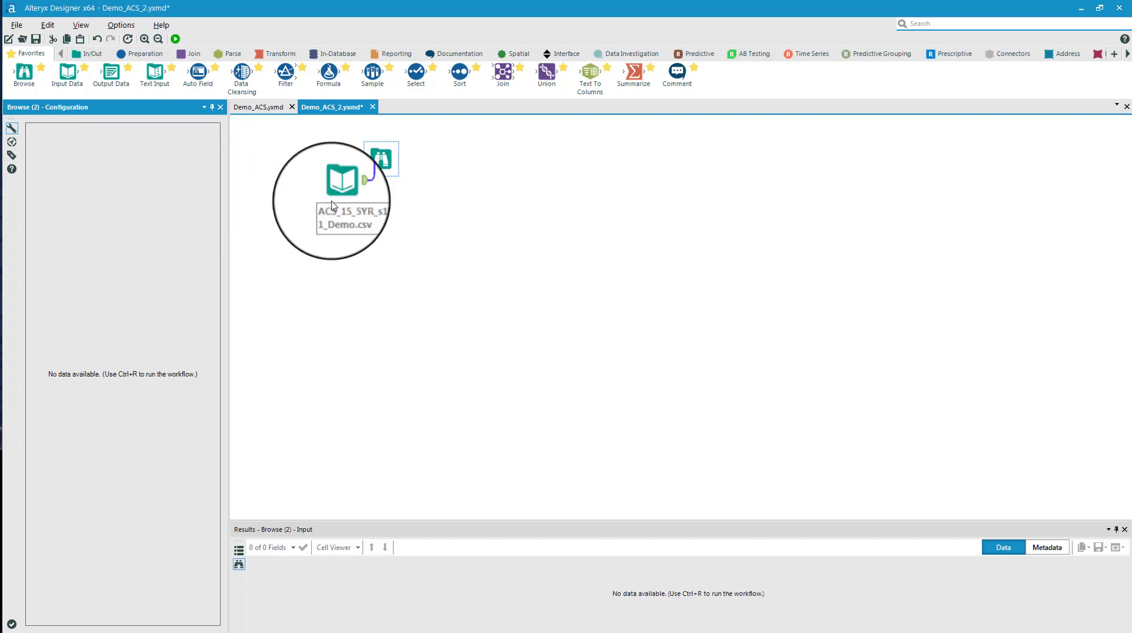
click(328, 180)
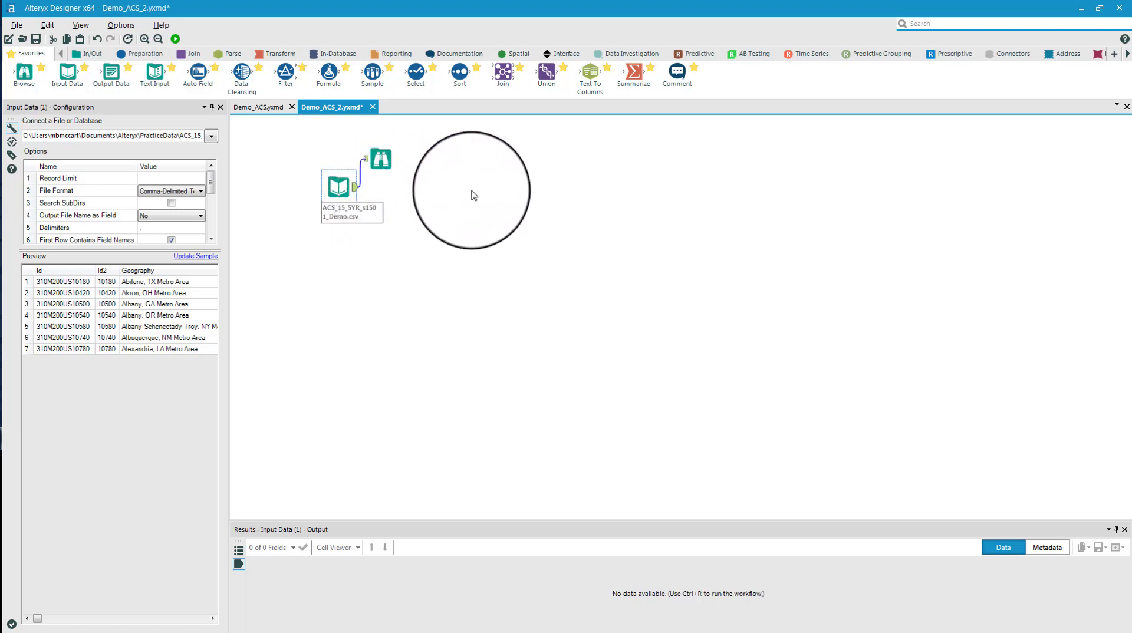
- Run the workflow and enlarge the results grid showing 381 records across 245 fields
click(381, 158)
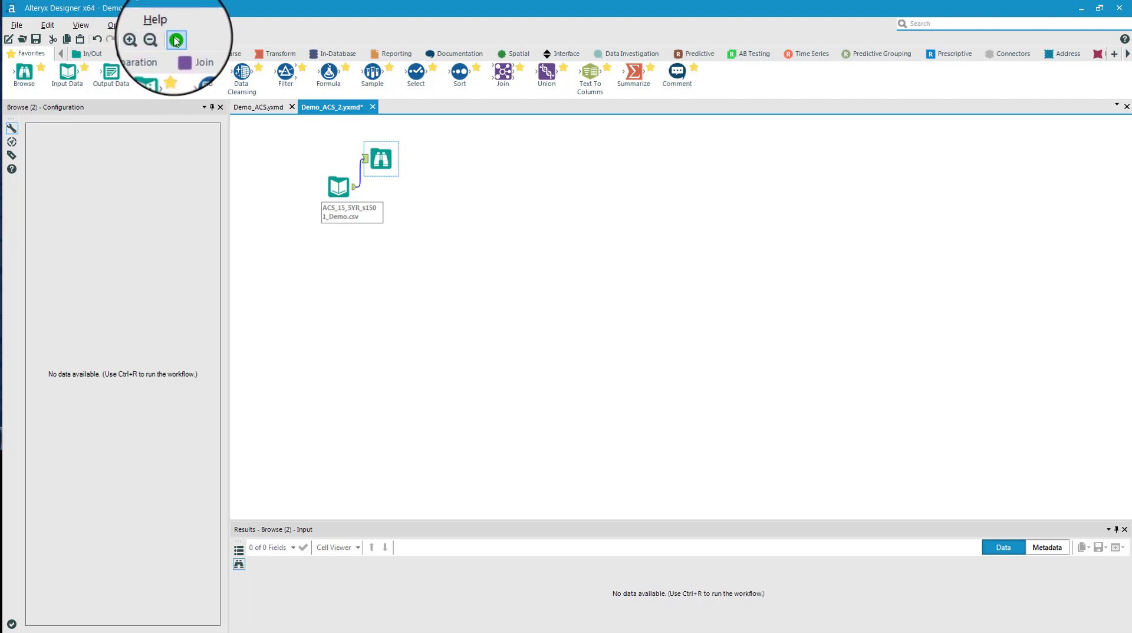
click(175, 40)
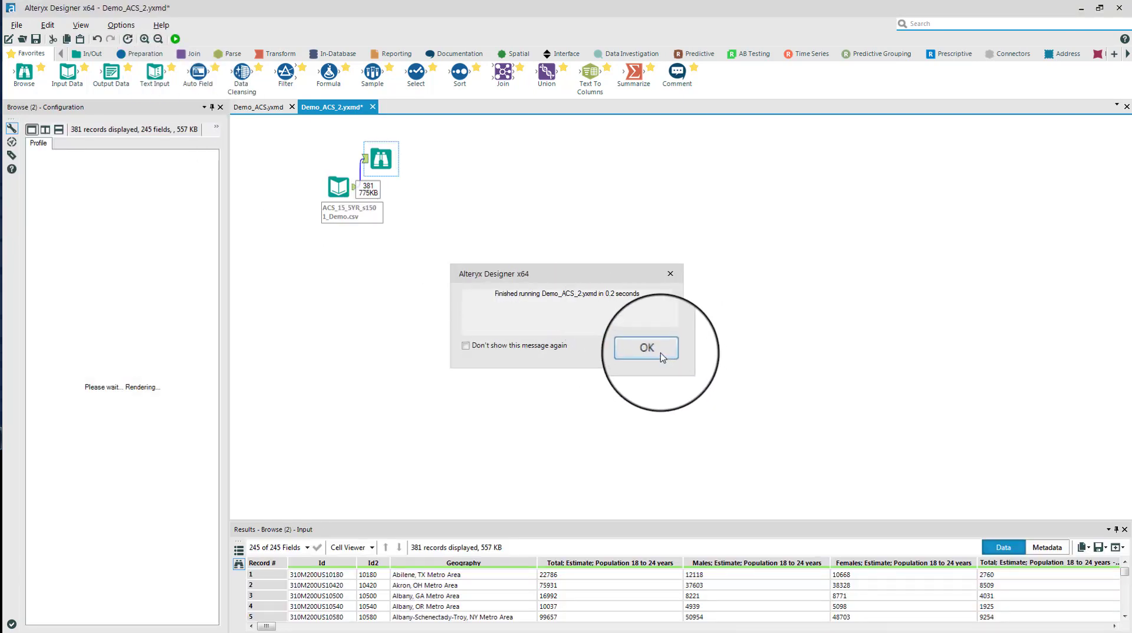
click(652, 350)
drag(466, 521, 478, 273)
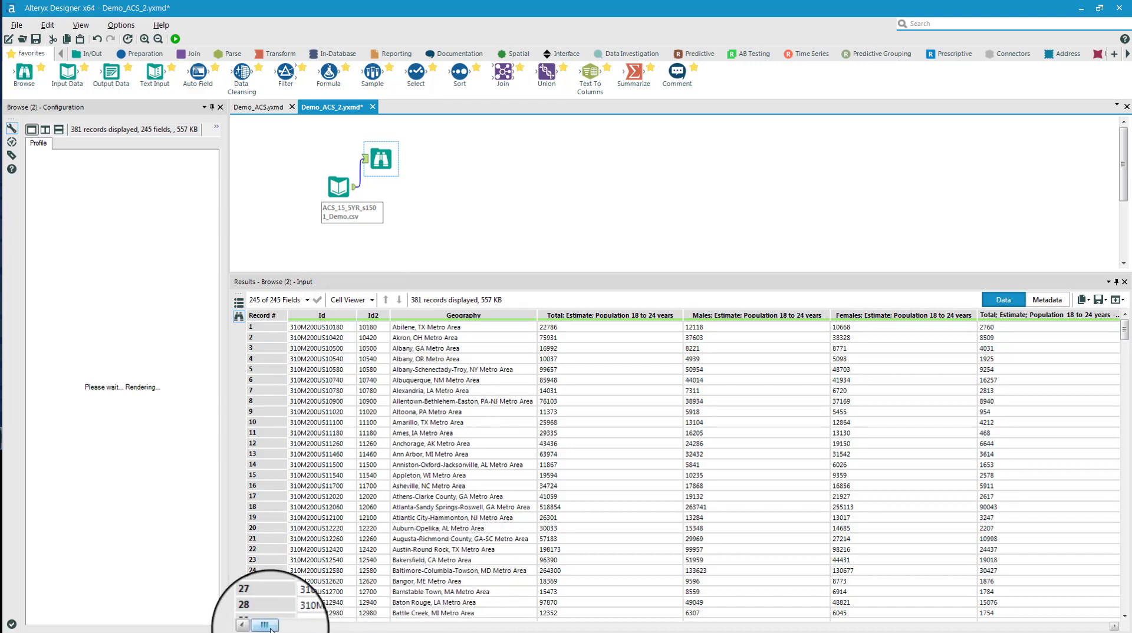
- Hide five graduate-degree fields in the Fields list (240 of 245 shown) and view field 50's details
drag(266, 626, 500, 629)
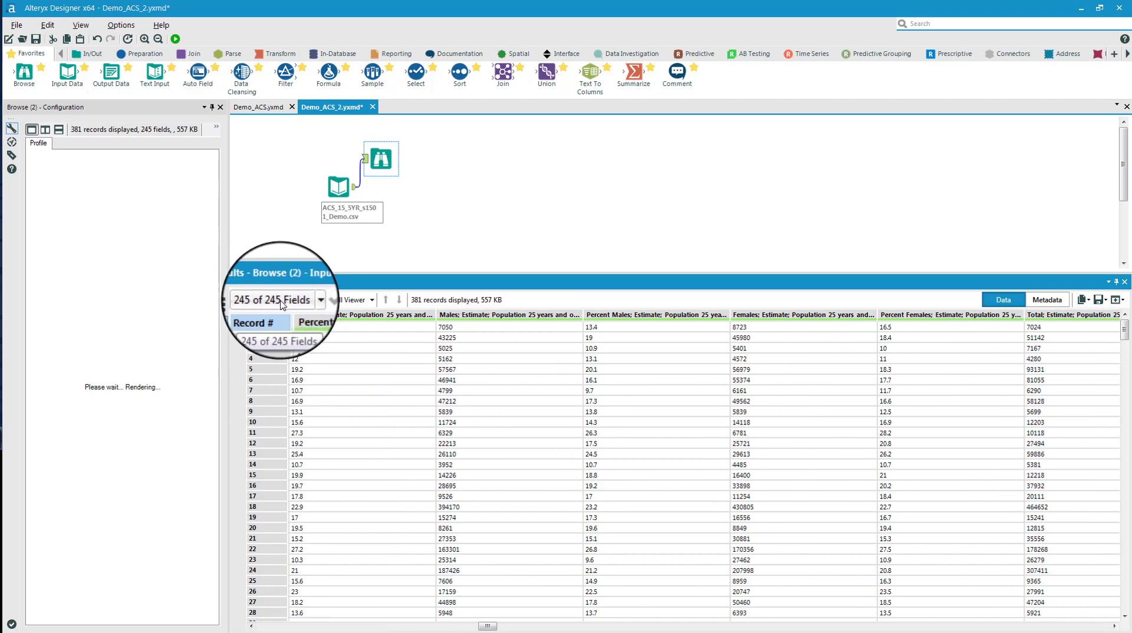
click(307, 302)
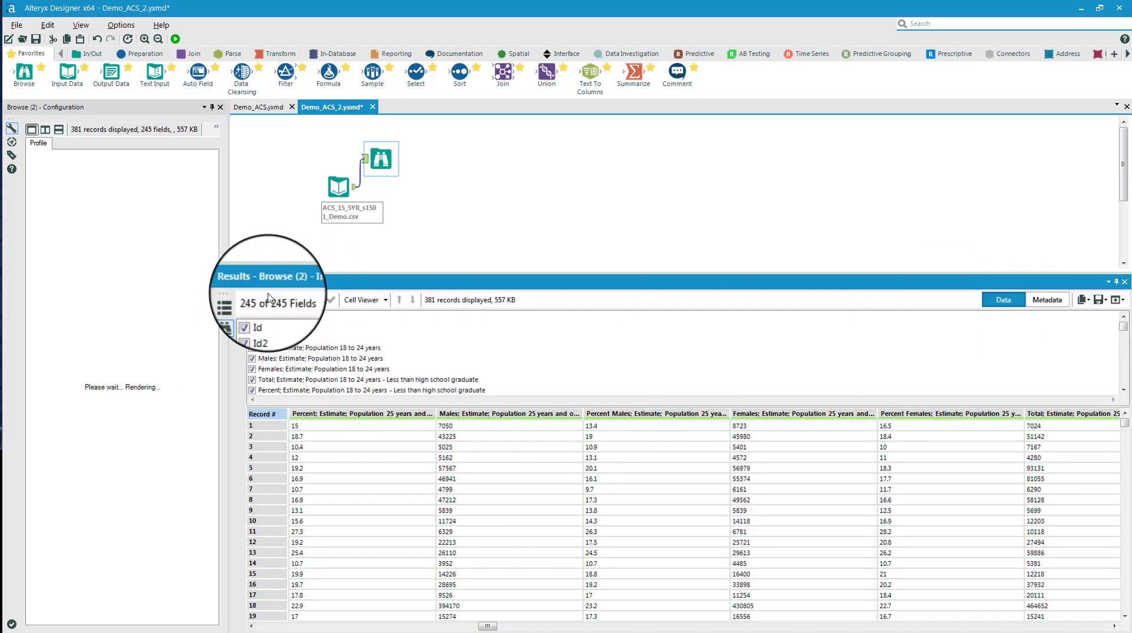
drag(1123, 326, 1124, 342)
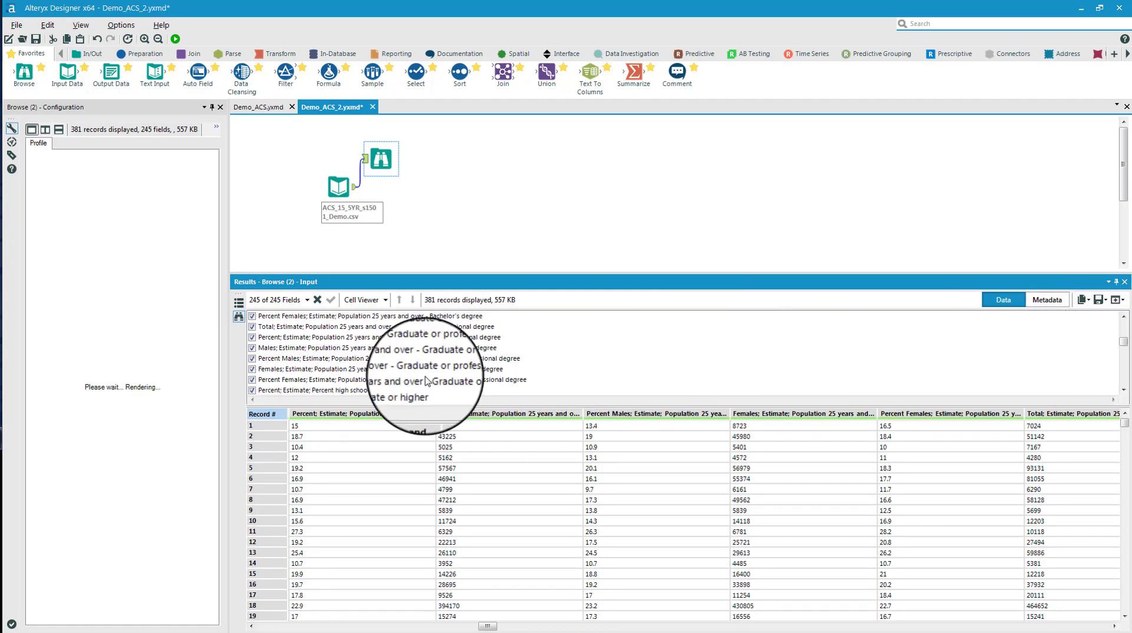
click(253, 369)
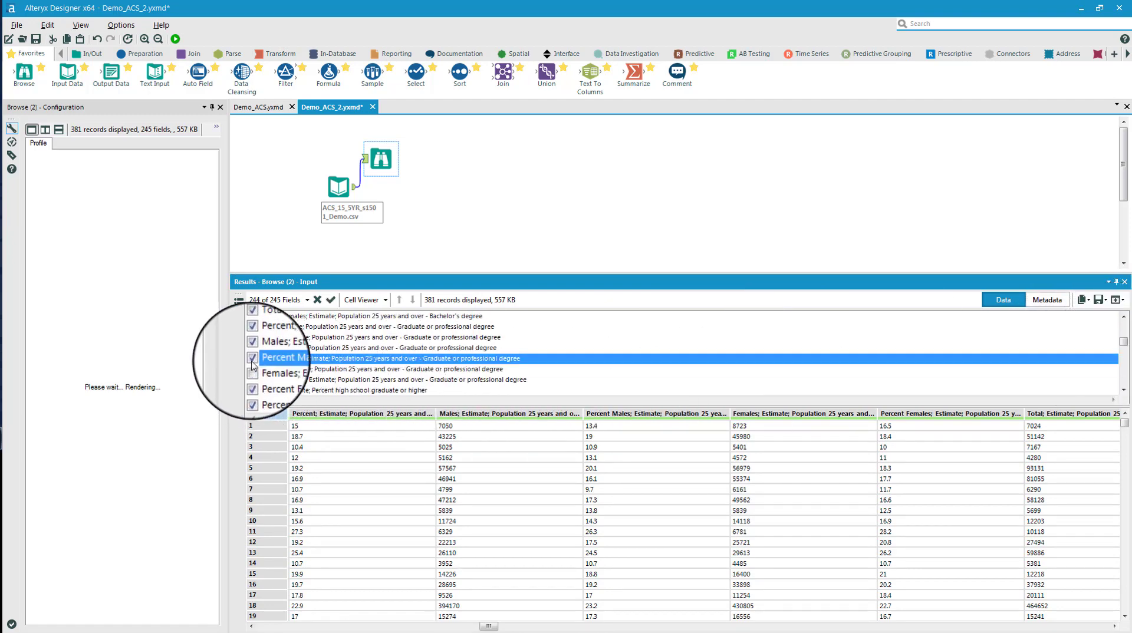
click(253, 349)
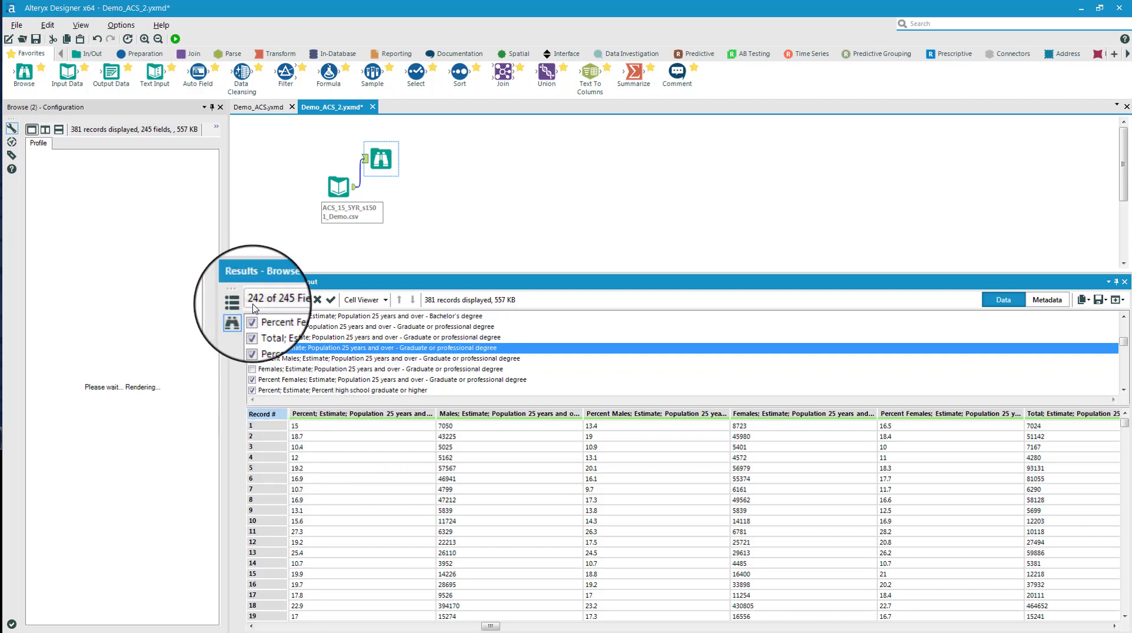
click(253, 379)
click(252, 391)
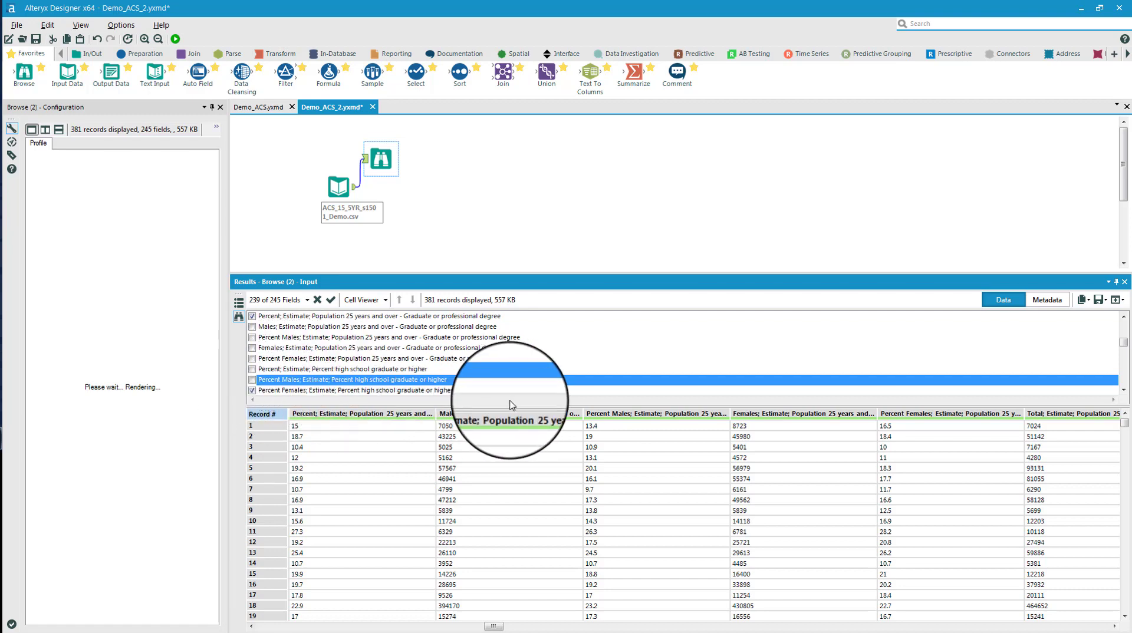
click(253, 380)
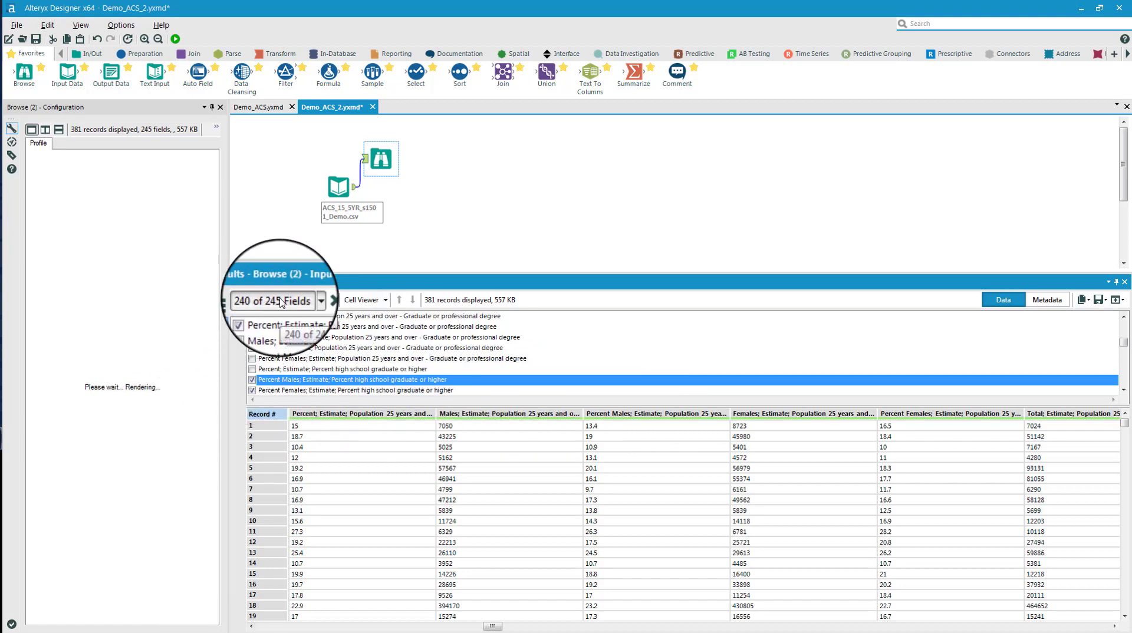
click(331, 300)
click(347, 299)
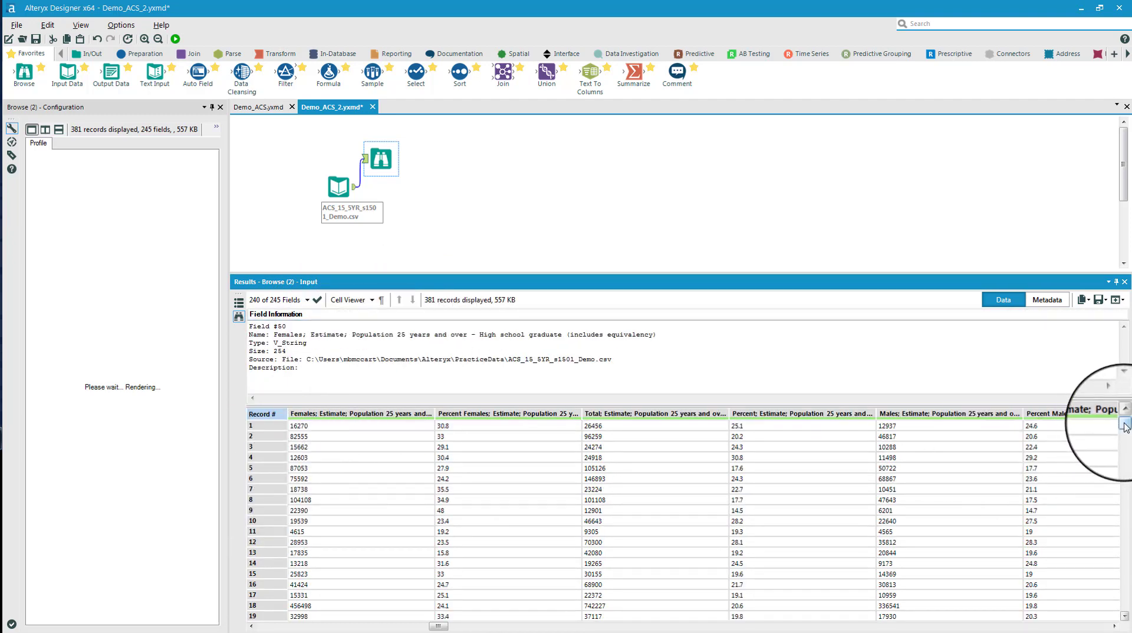
drag(1124, 423, 1127, 614)
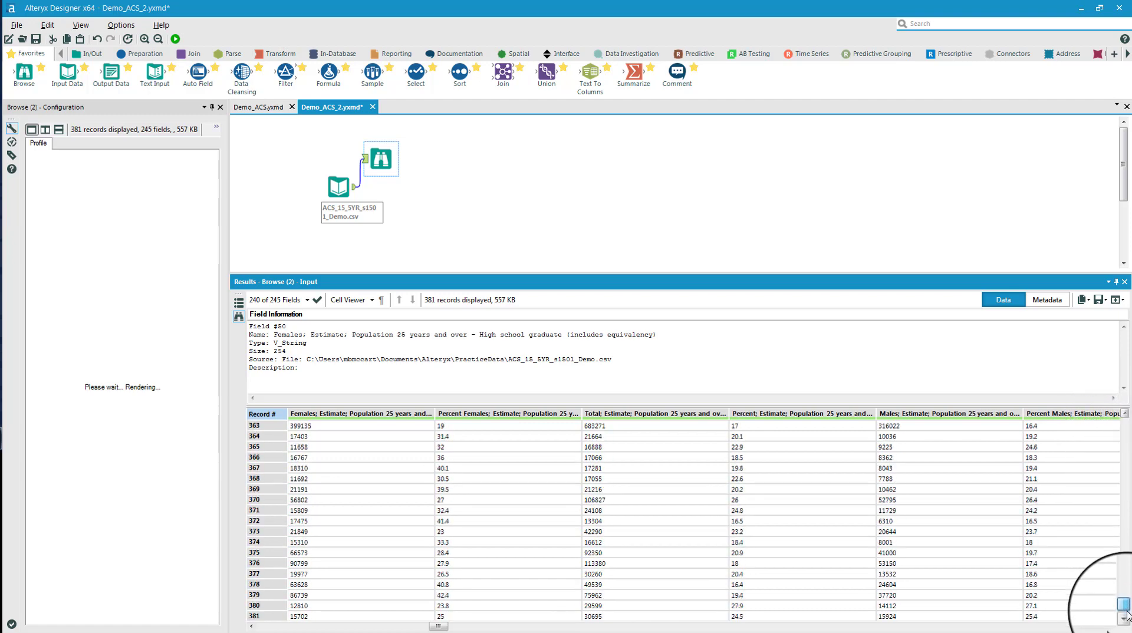
drag(1127, 614, 1125, 426)
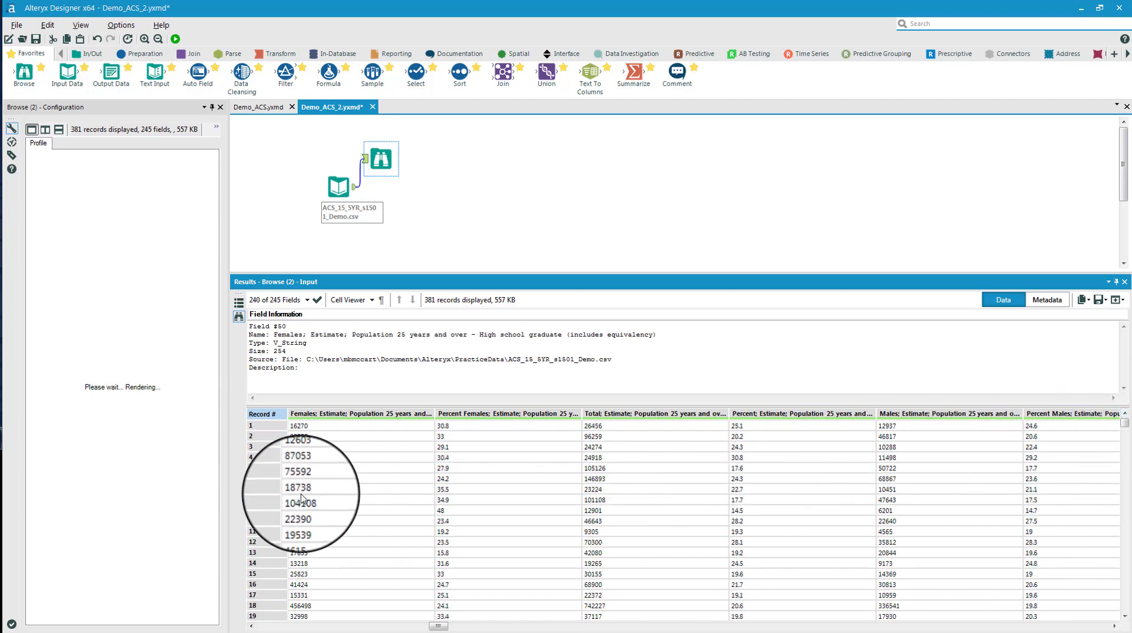
mouse_move(438, 627)
mouse_down()
mouse_move(1103, 629)
mouse_move(289, 626)
mouse_up()
- Switch the results to Metadata and select the Males 18 to 24 field's name and V_String type
click(1047, 299)
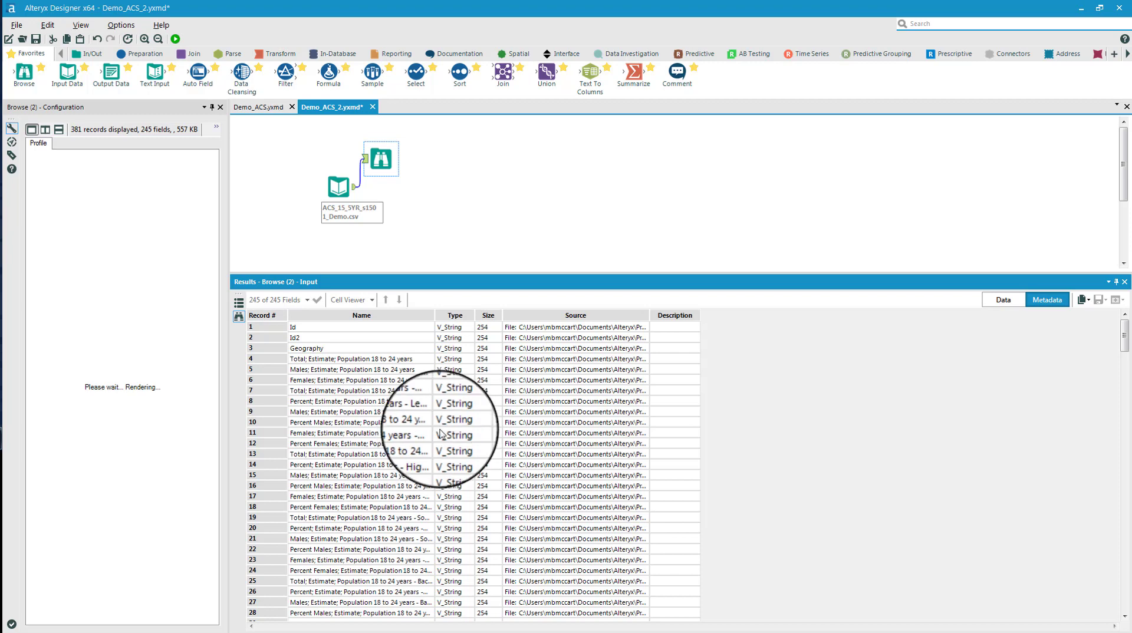
click(434, 412)
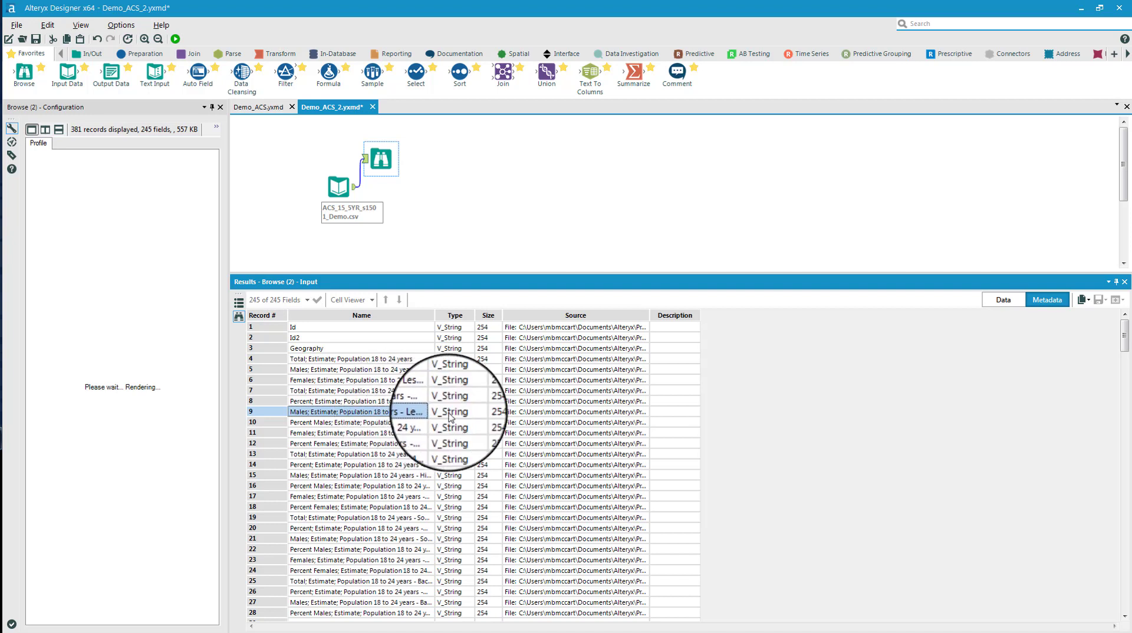
click(450, 413)
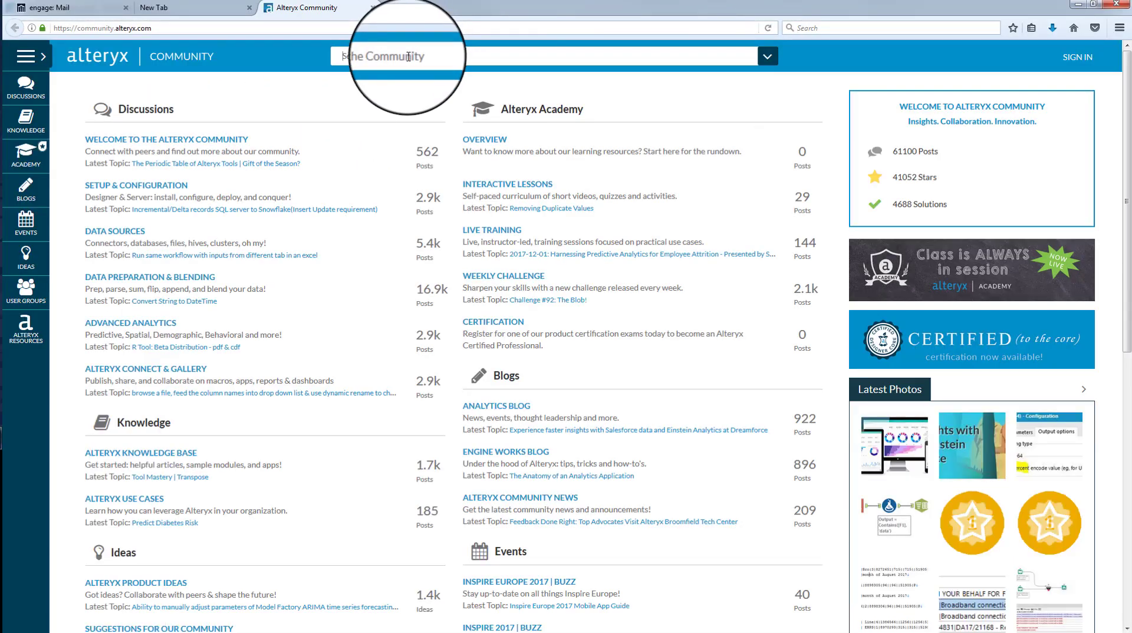
- Search Alteryx Community for 'V_string', then search Google for 'alteryx v_string'
text(V)
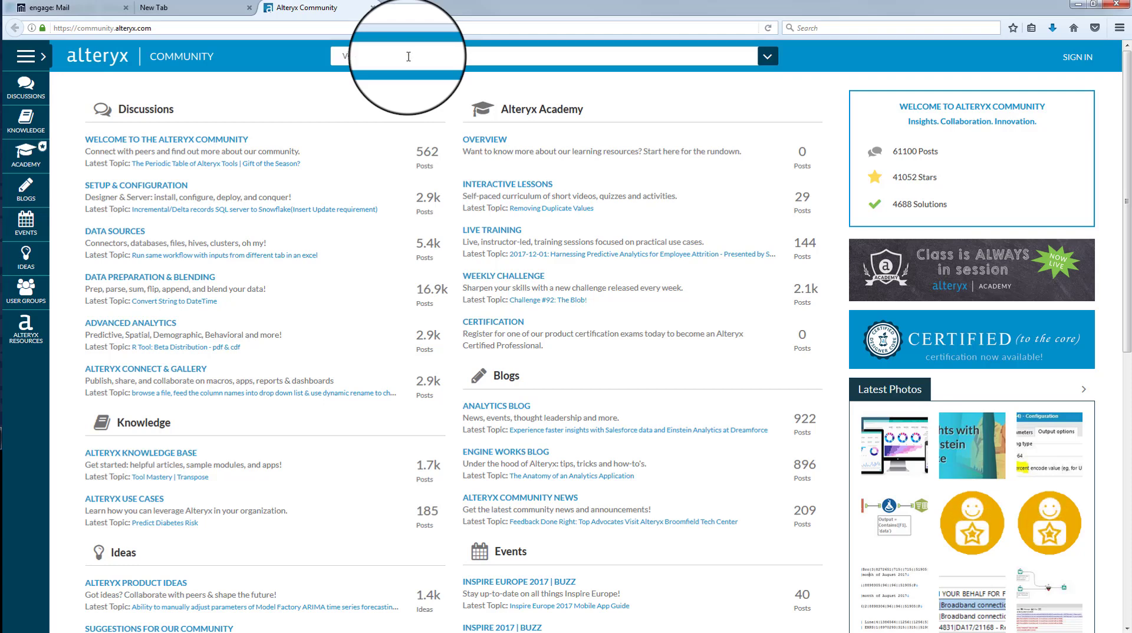
text(_string)
key(Return)
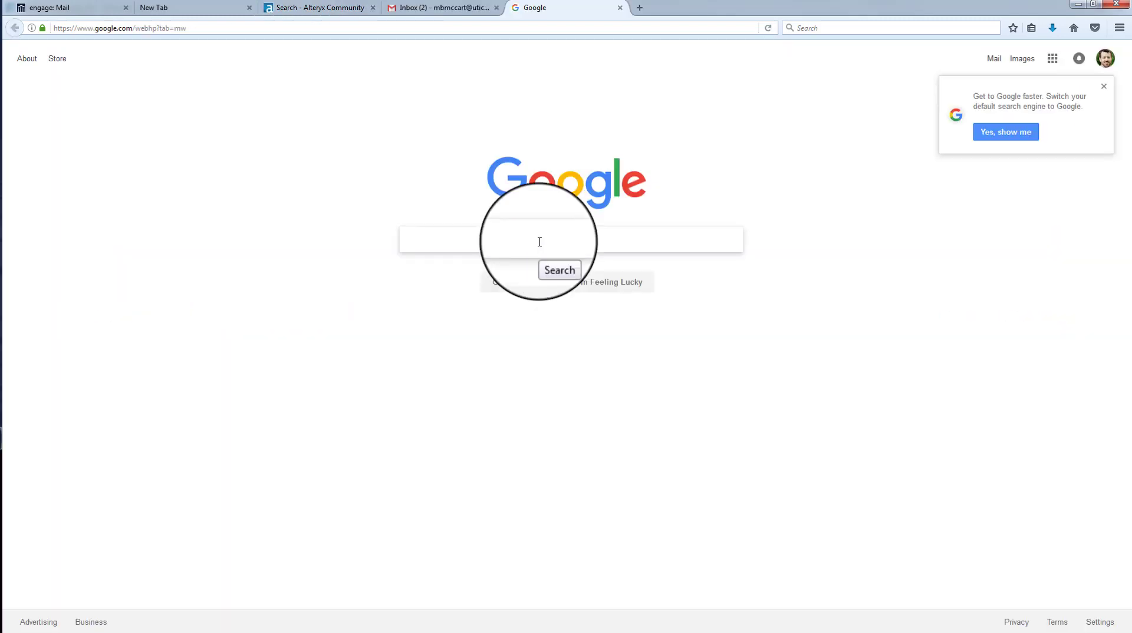
text(alteryx v_string)
key(Return)
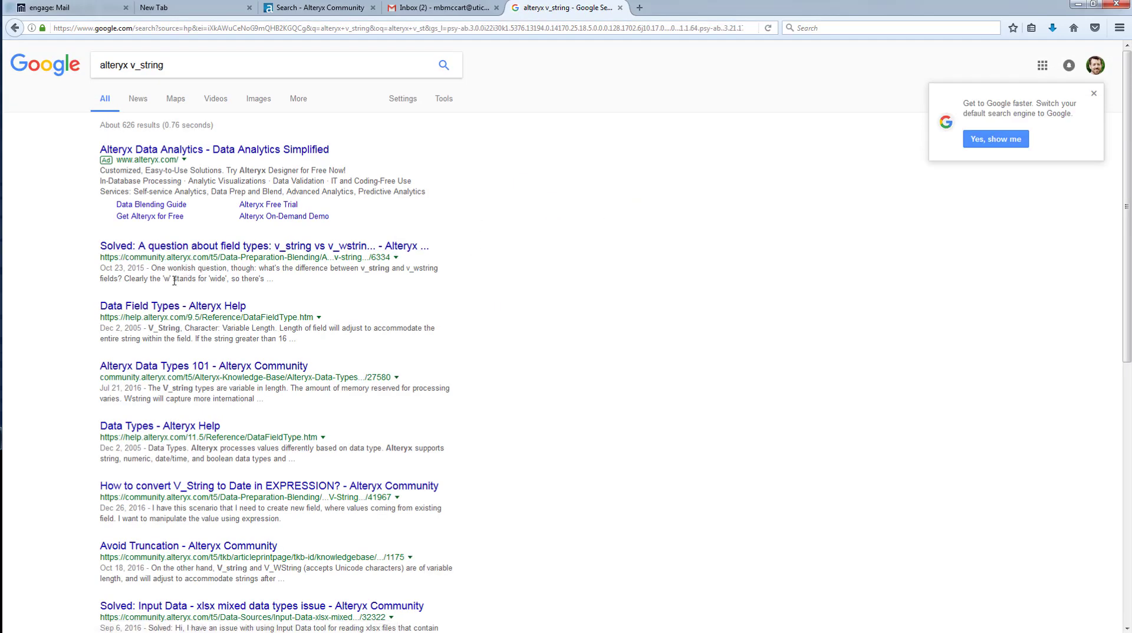
- Open the 'Data Field Types - Alteryx Help' page and scroll through its field type table
click(169, 307)
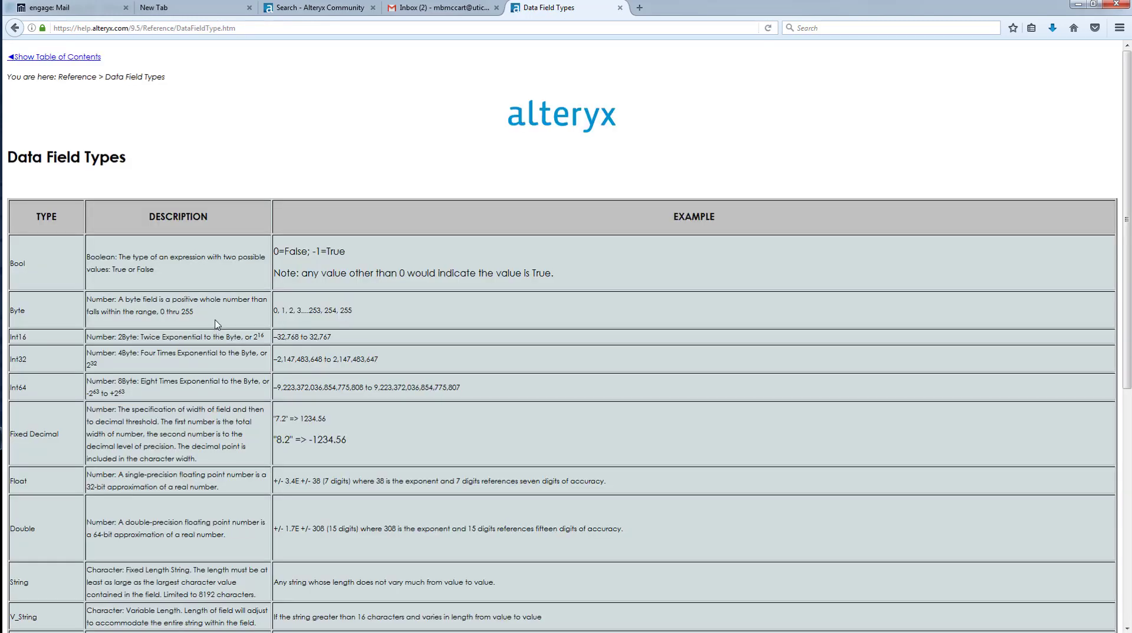
scroll(217, 324, down, 4)
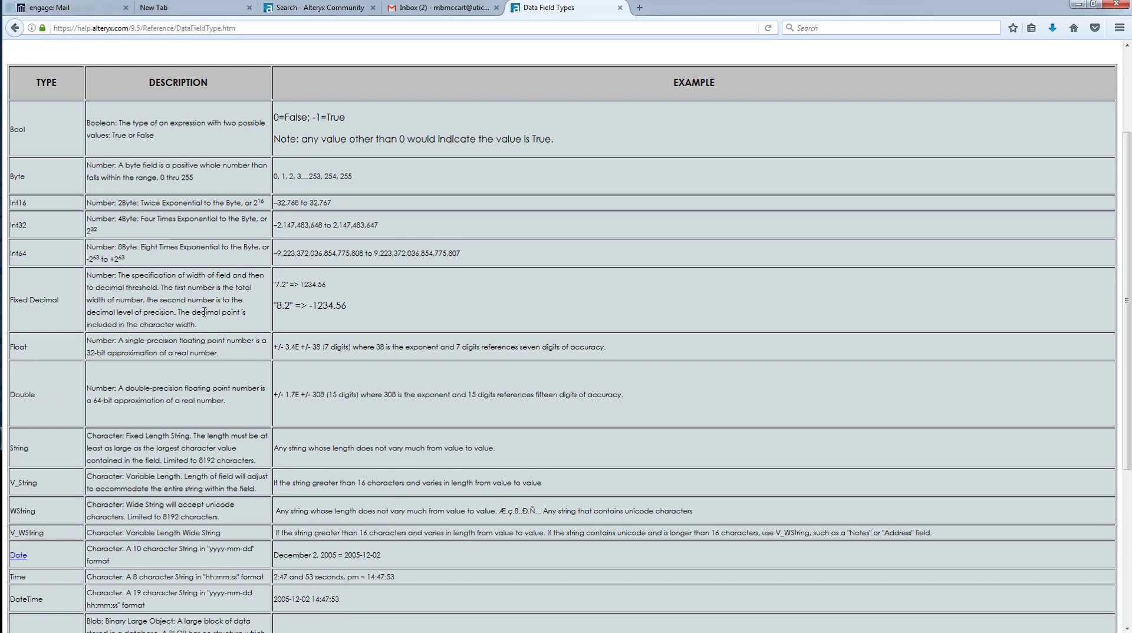
scroll(133, 338, down, 2)
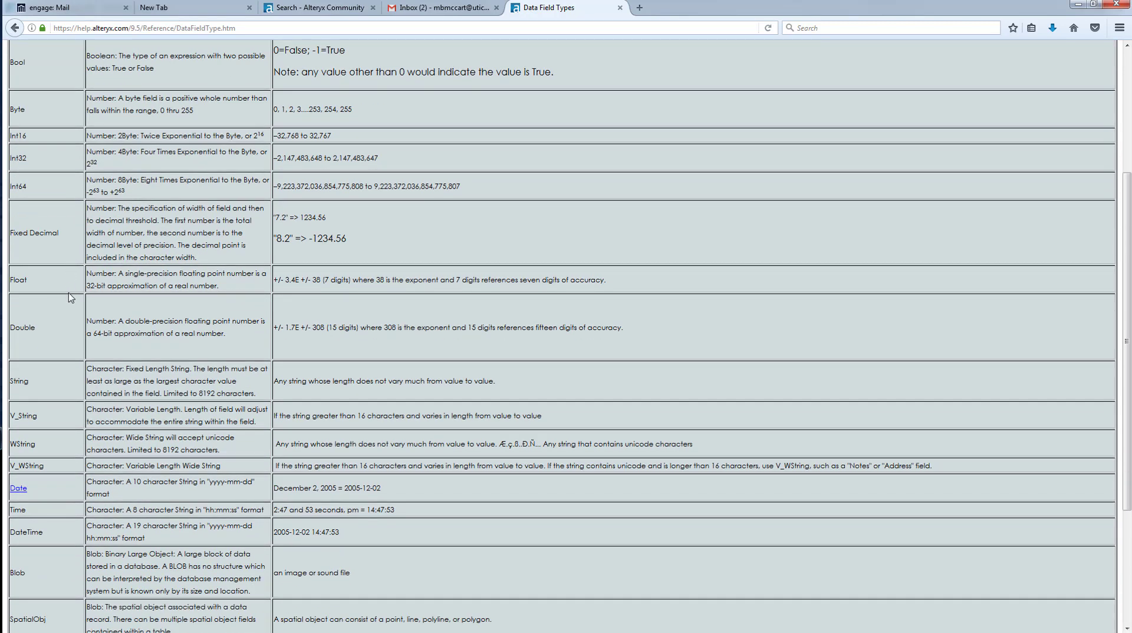
scroll(59, 330, down, 2)
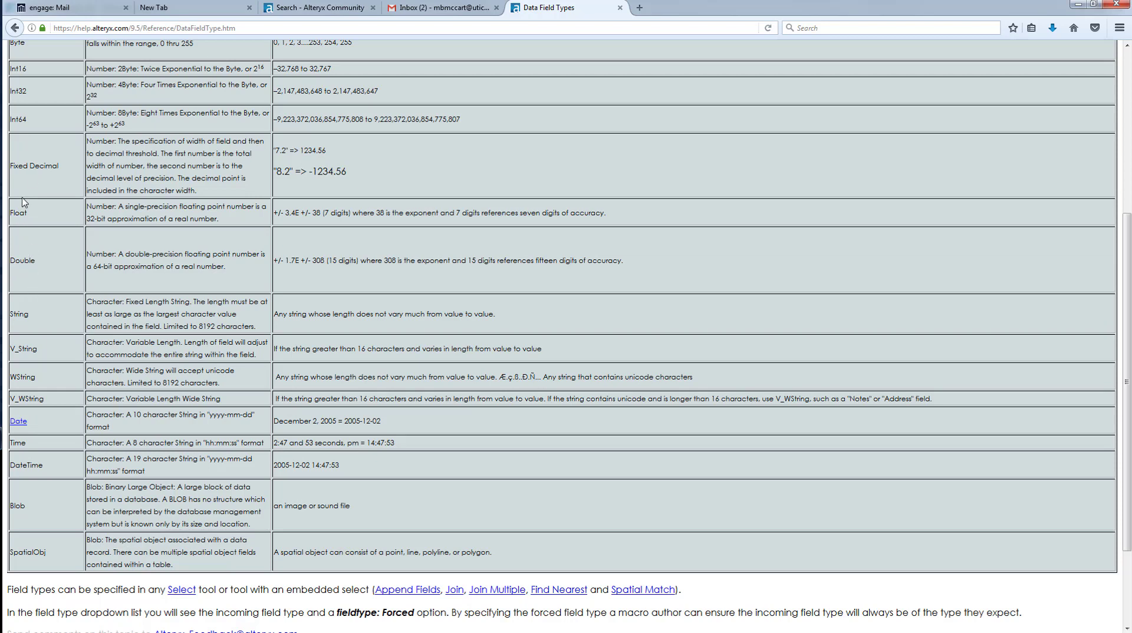
scroll(31, 171, up, 4)
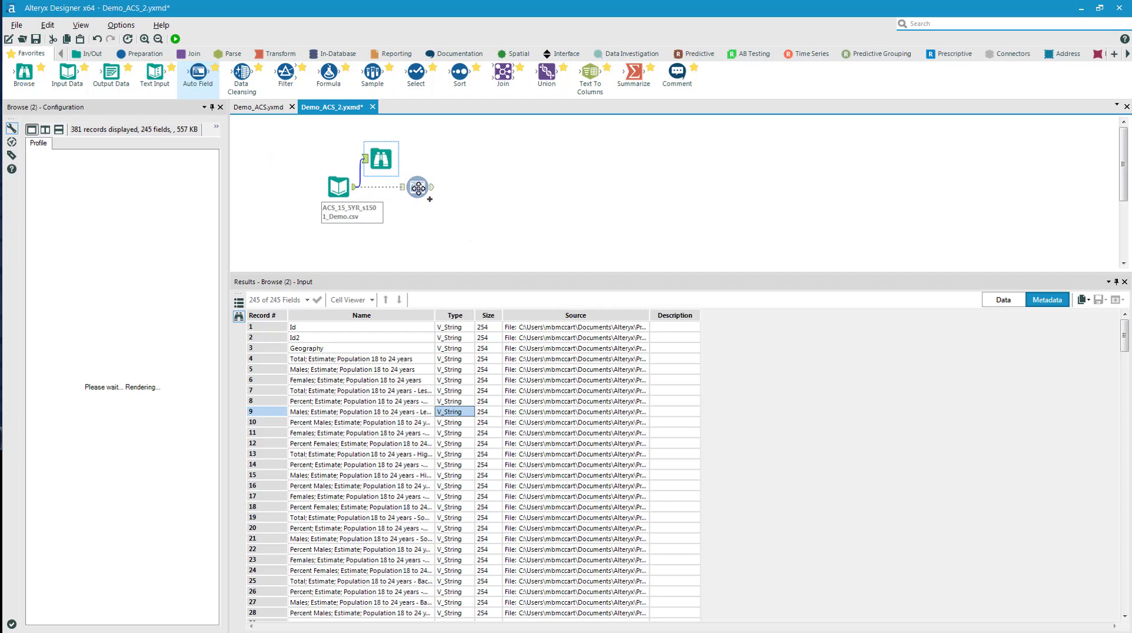
- Connect an Auto Field tool to the ACS CSV input and add a Browse after it
drag(419, 188, 418, 190)
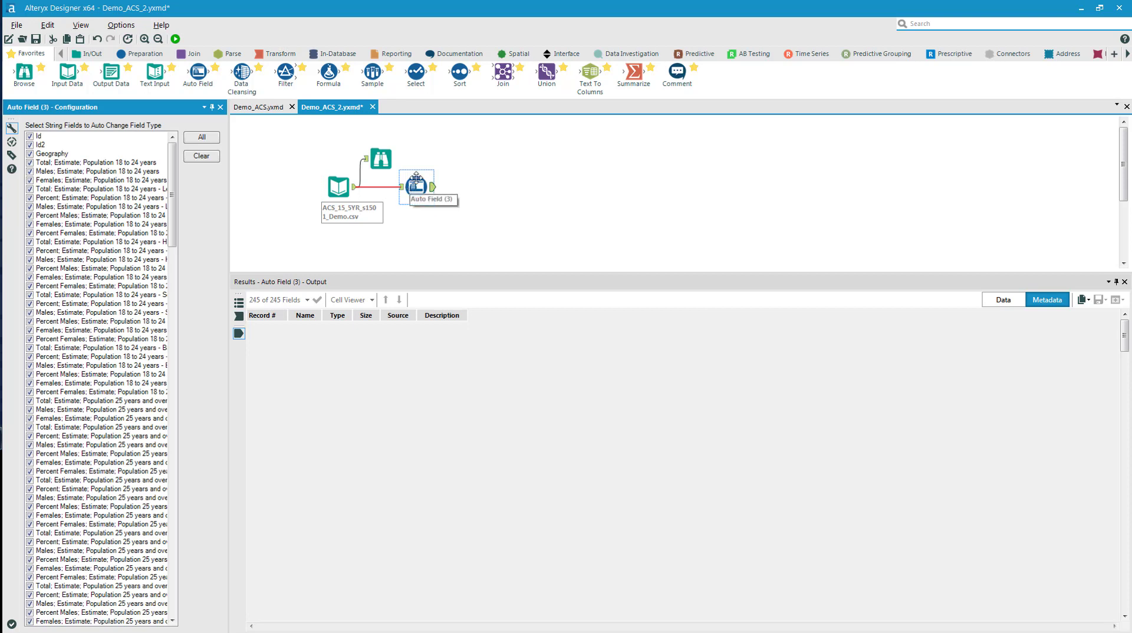
drag(32, 78, 469, 152)
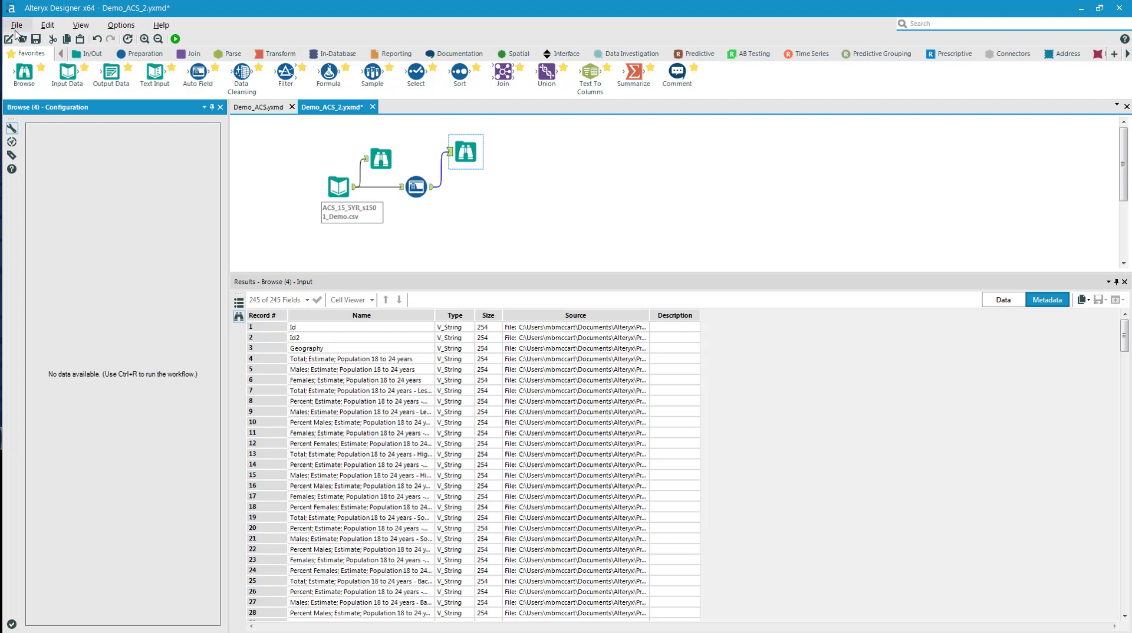
- Save and run Demo_ACS_2, retyping the 381 records' fields as Int32, Double and String
click(36, 39)
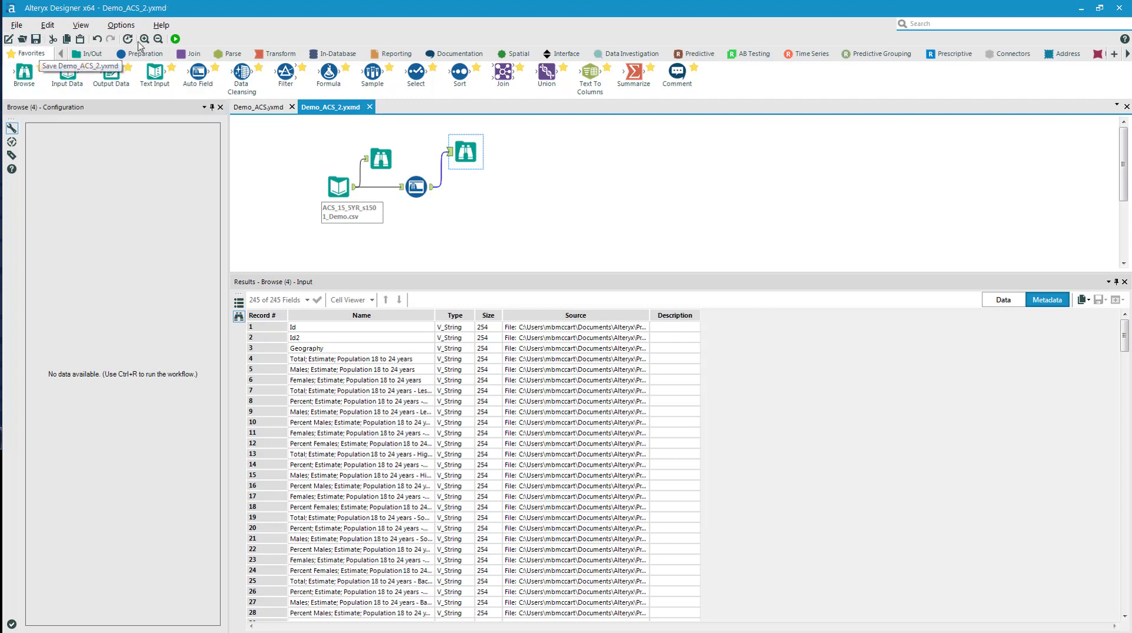
click(175, 39)
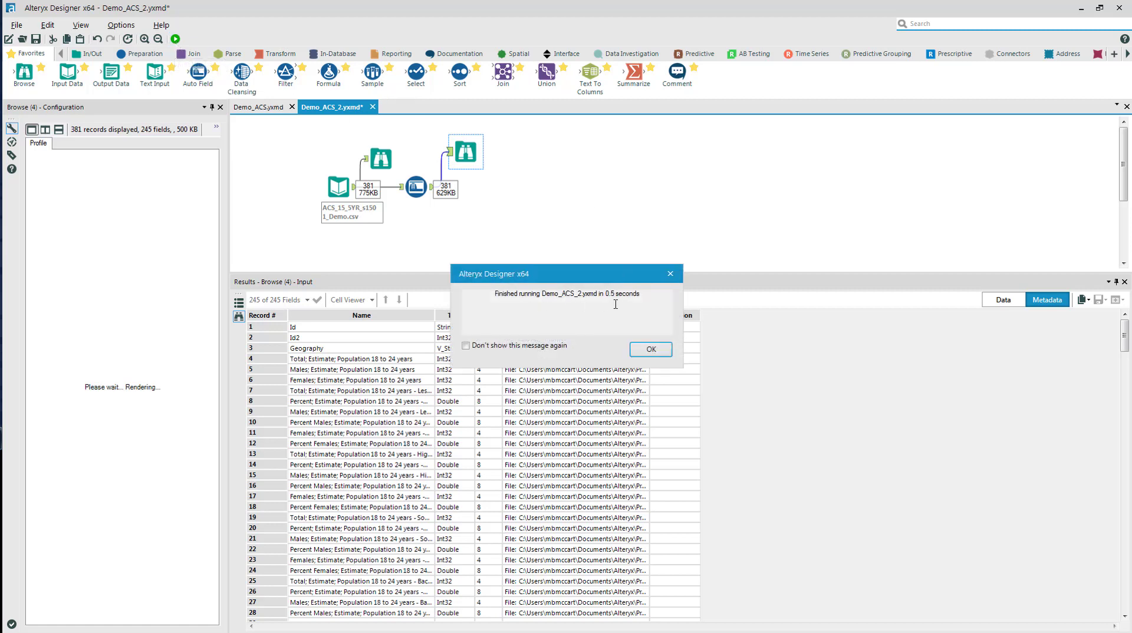
click(651, 349)
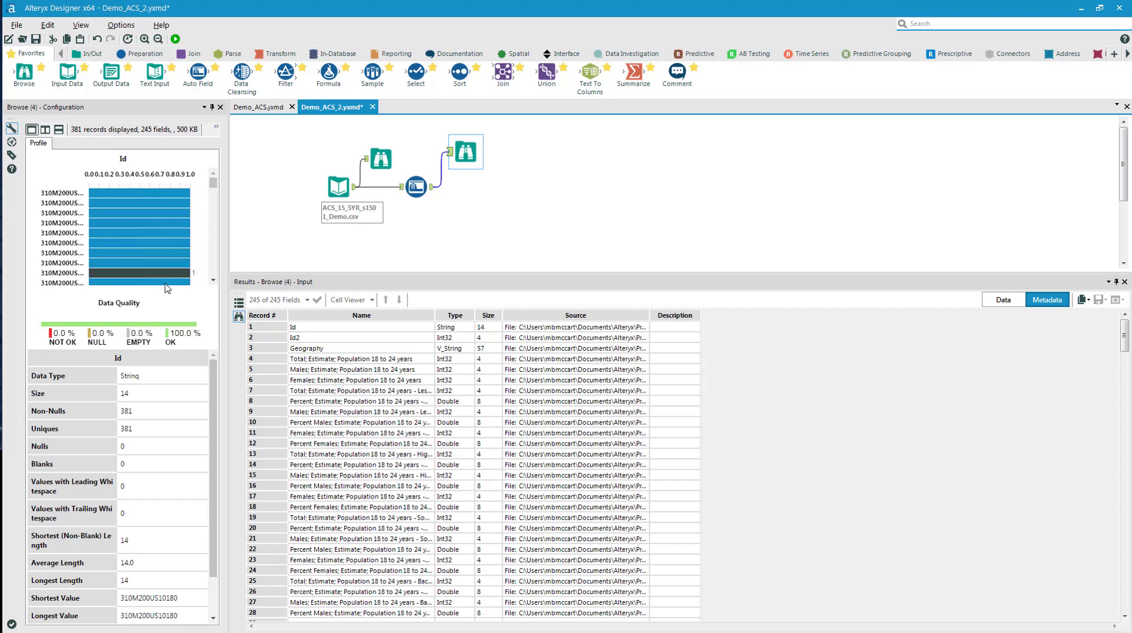
click(214, 381)
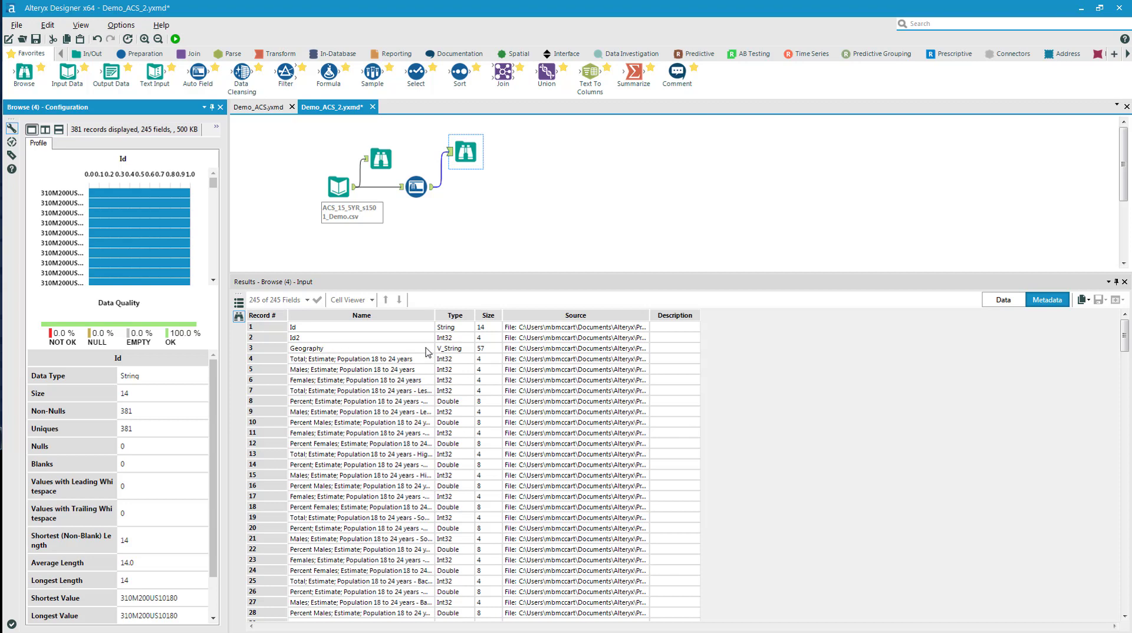
scroll(460, 383, down, 3)
scroll(460, 393, down, 2)
scroll(460, 394, down, 5)
scroll(460, 393, down, 5)
scroll(460, 393, down, 4)
scroll(459, 394, down, 2)
scroll(458, 394, down, 2)
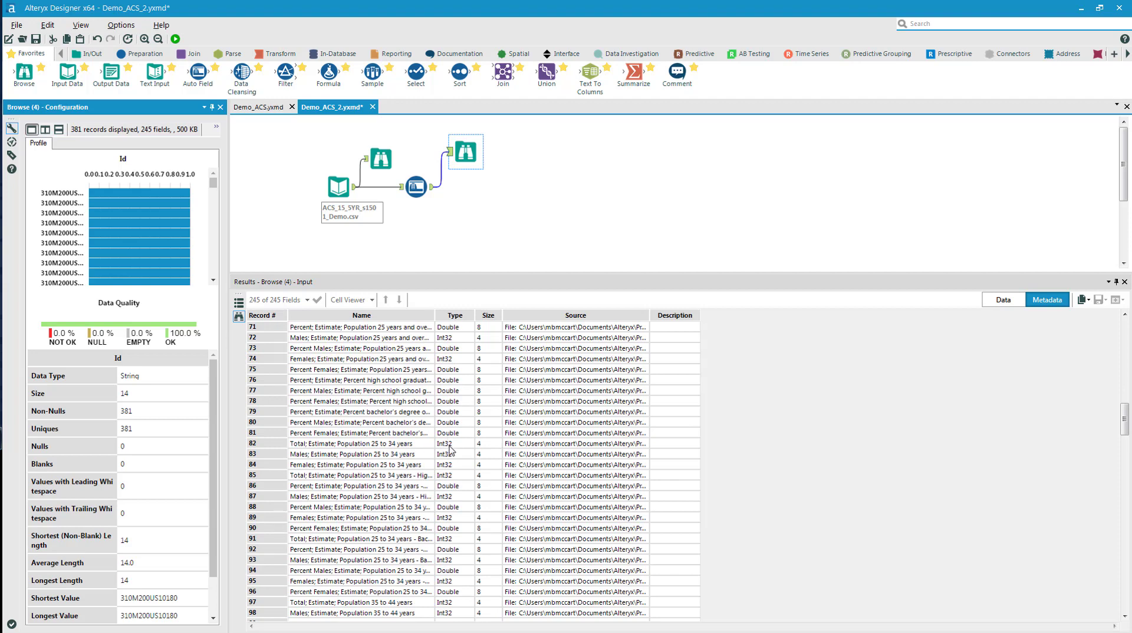
scroll(451, 450, up, 20)
scroll(470, 509, down, 3)
scroll(469, 509, down, 5)
scroll(470, 507, down, 20)
scroll(470, 507, down, 20)
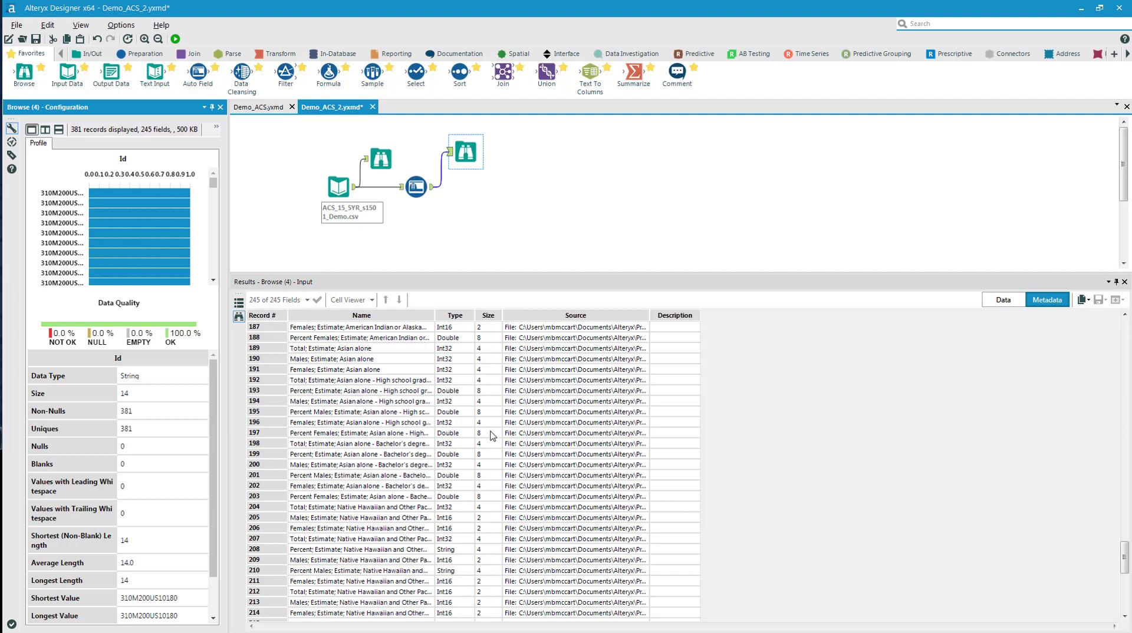